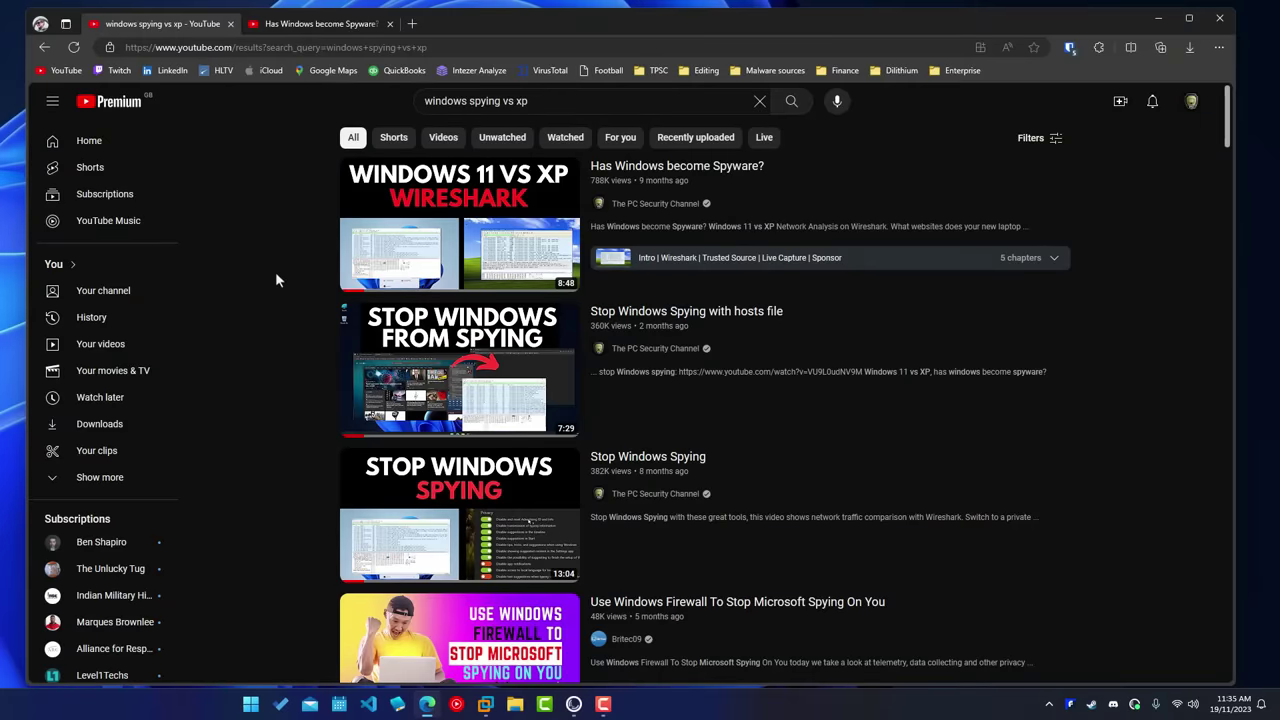
View the 'Has Windows become Spyware?' video, add a new tab, then return to 'windows spying vs xp' results
click(312, 25)
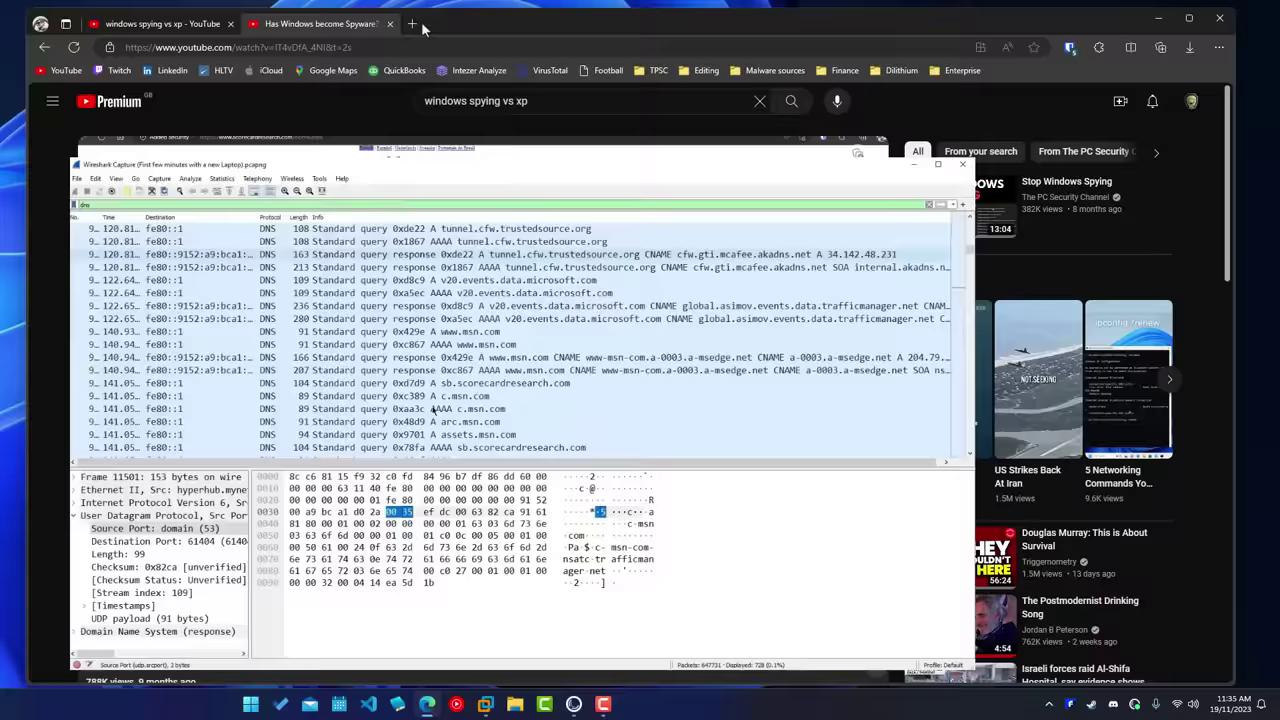
click(413, 23)
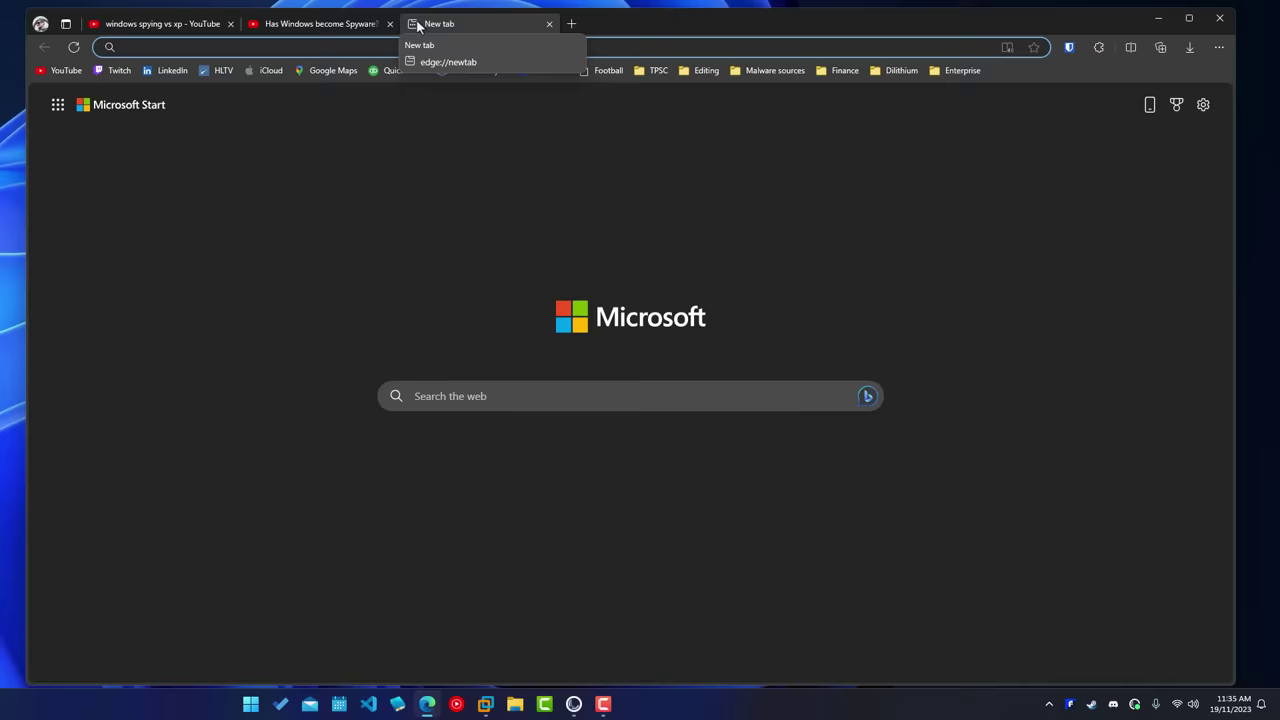
click(143, 24)
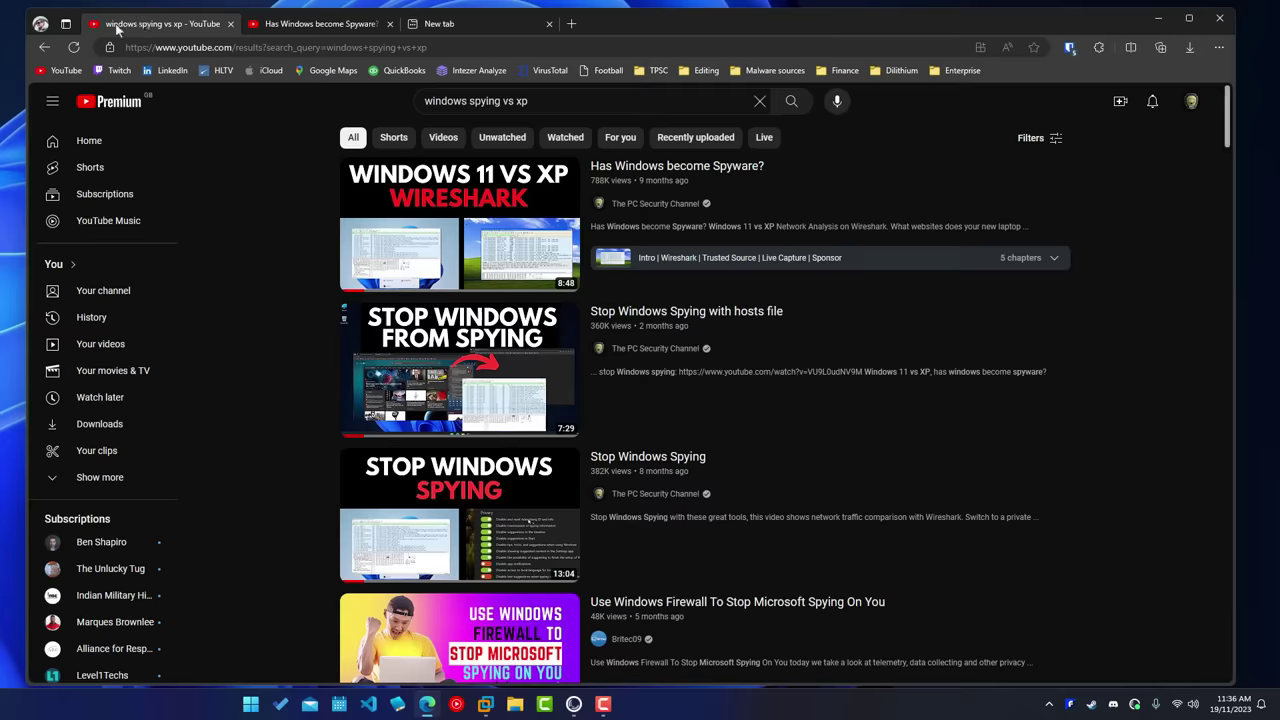
Minimize the browser, open Portmaster and list the 206 blocked connections from its Dashboard
click(425, 705)
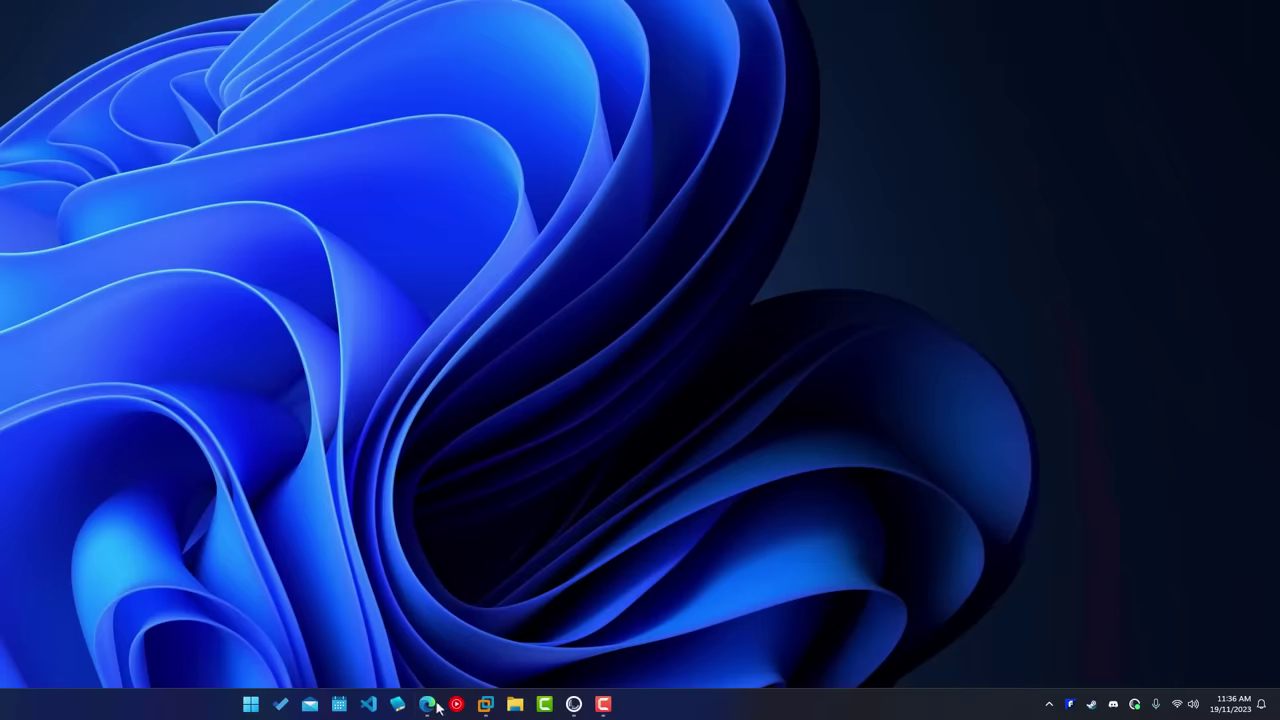
click(571, 706)
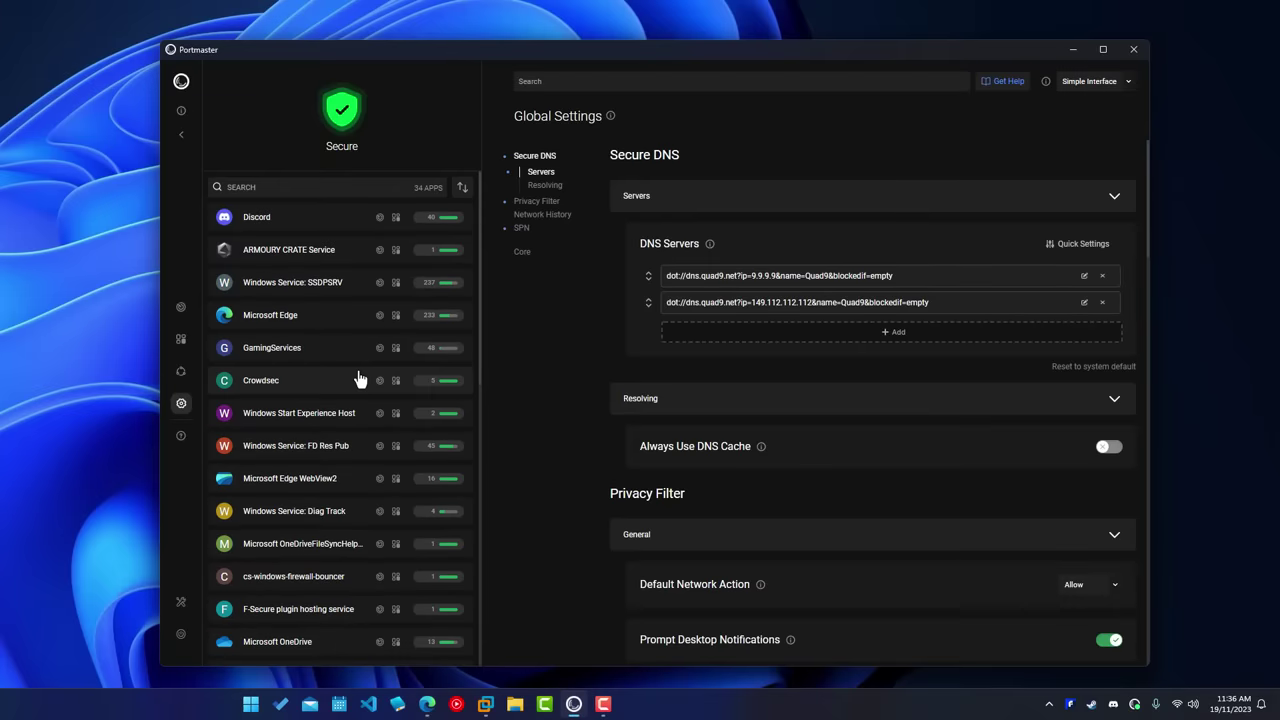
click(181, 134)
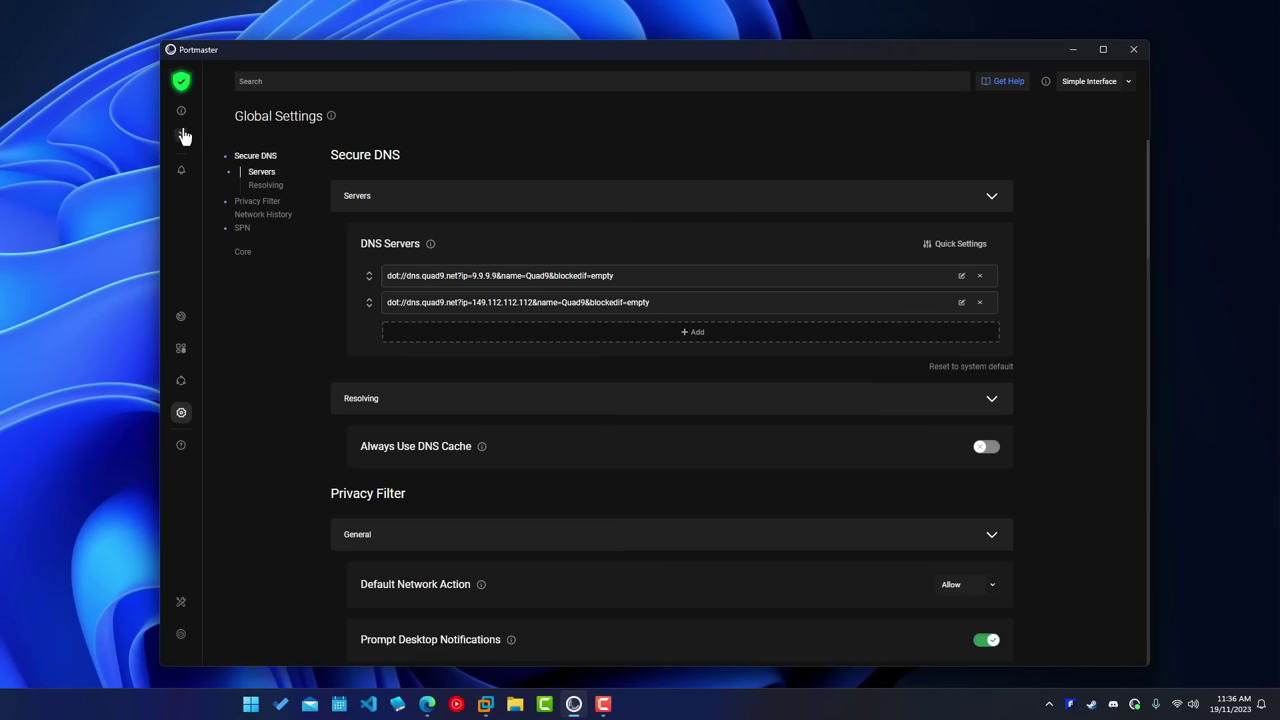
click(180, 81)
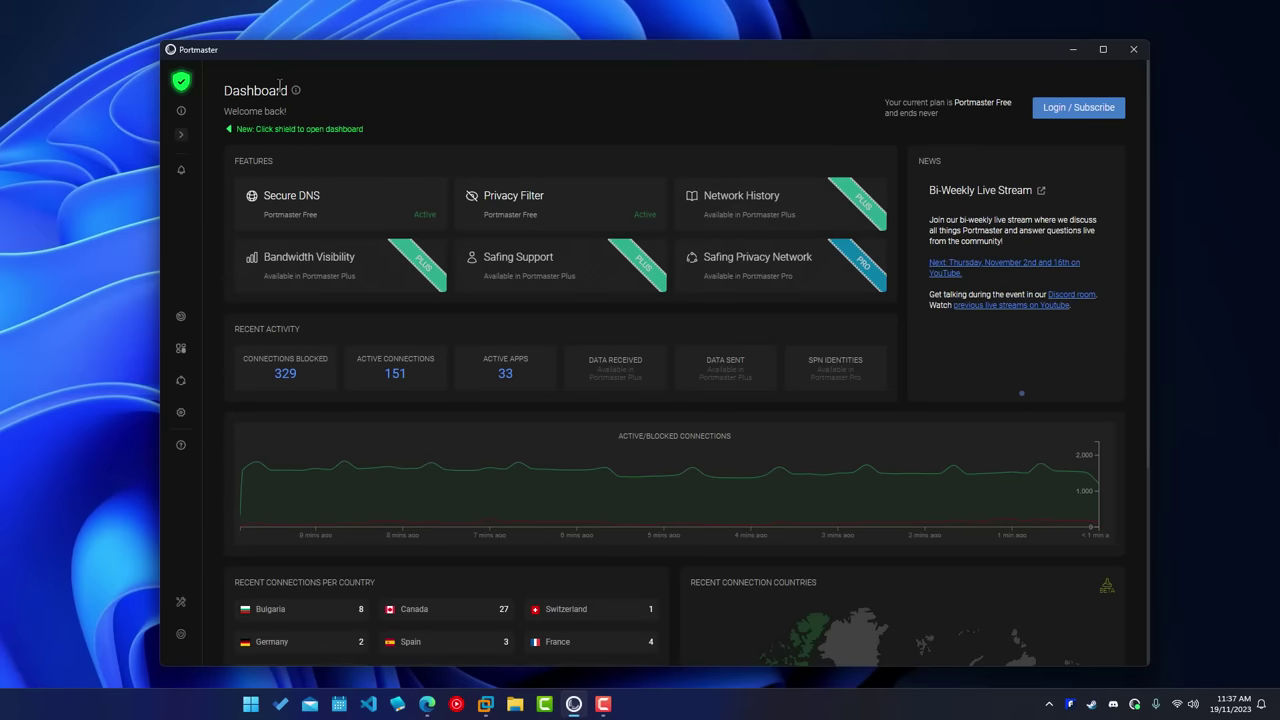
click(283, 375)
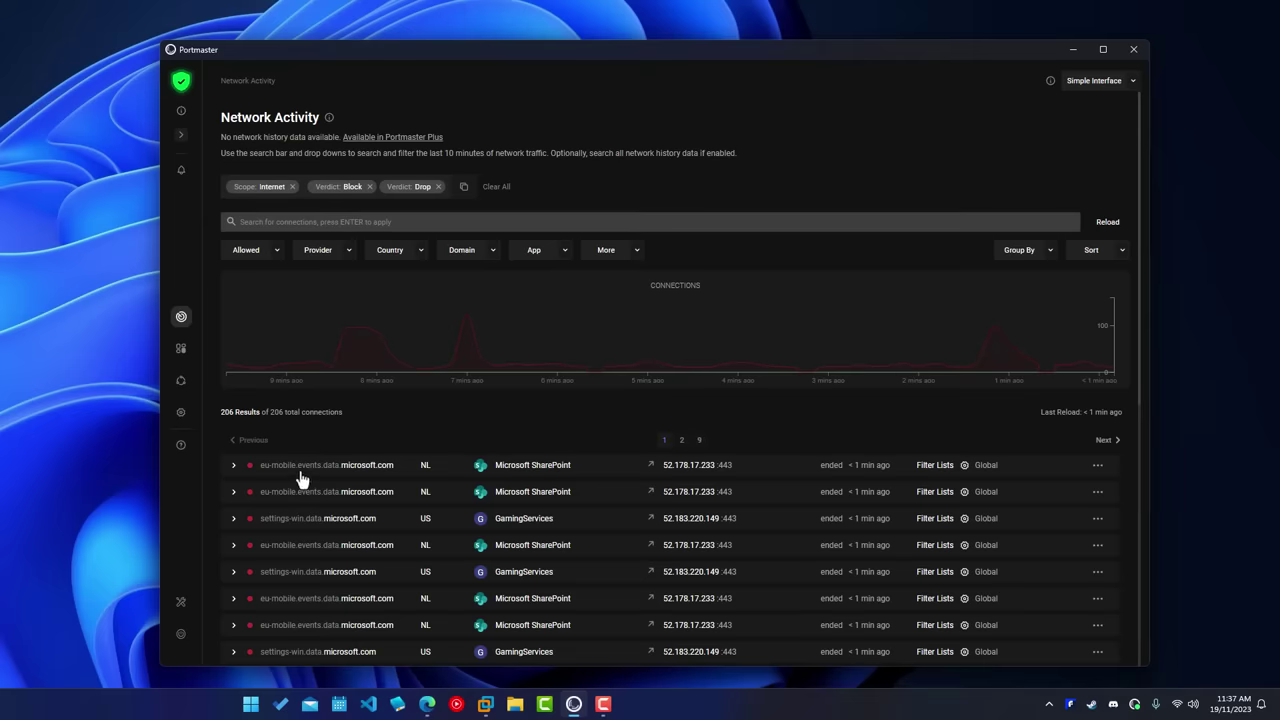
scroll(302, 480, down, 5)
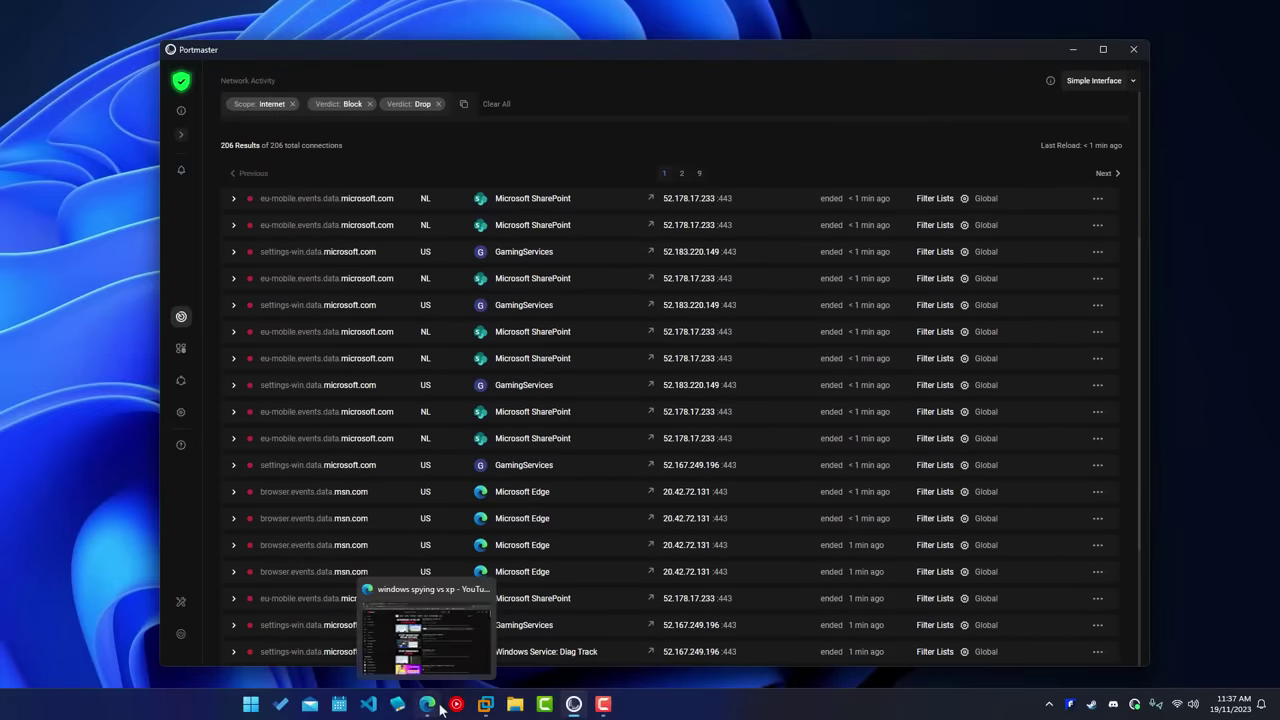
Open another new Edge tab, then bring Portmaster's blocked-connections list back in front, scrolled to the top
click(375, 615)
click(571, 23)
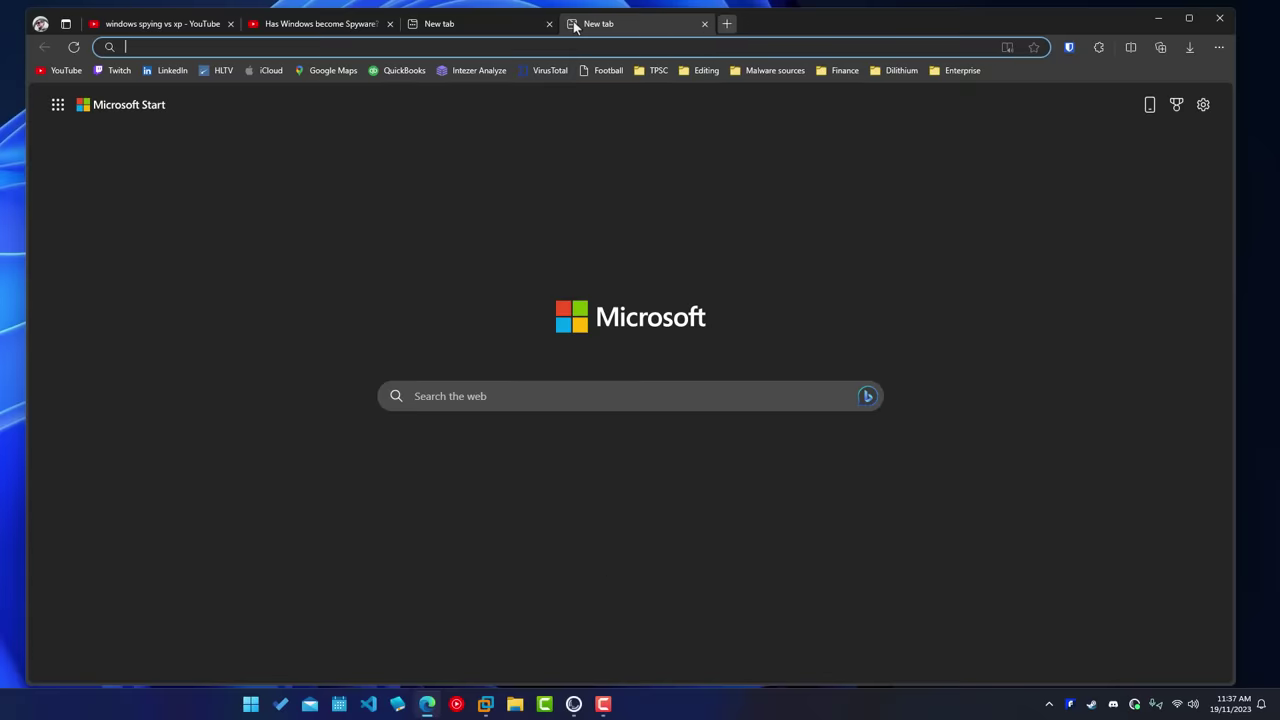
click(576, 704)
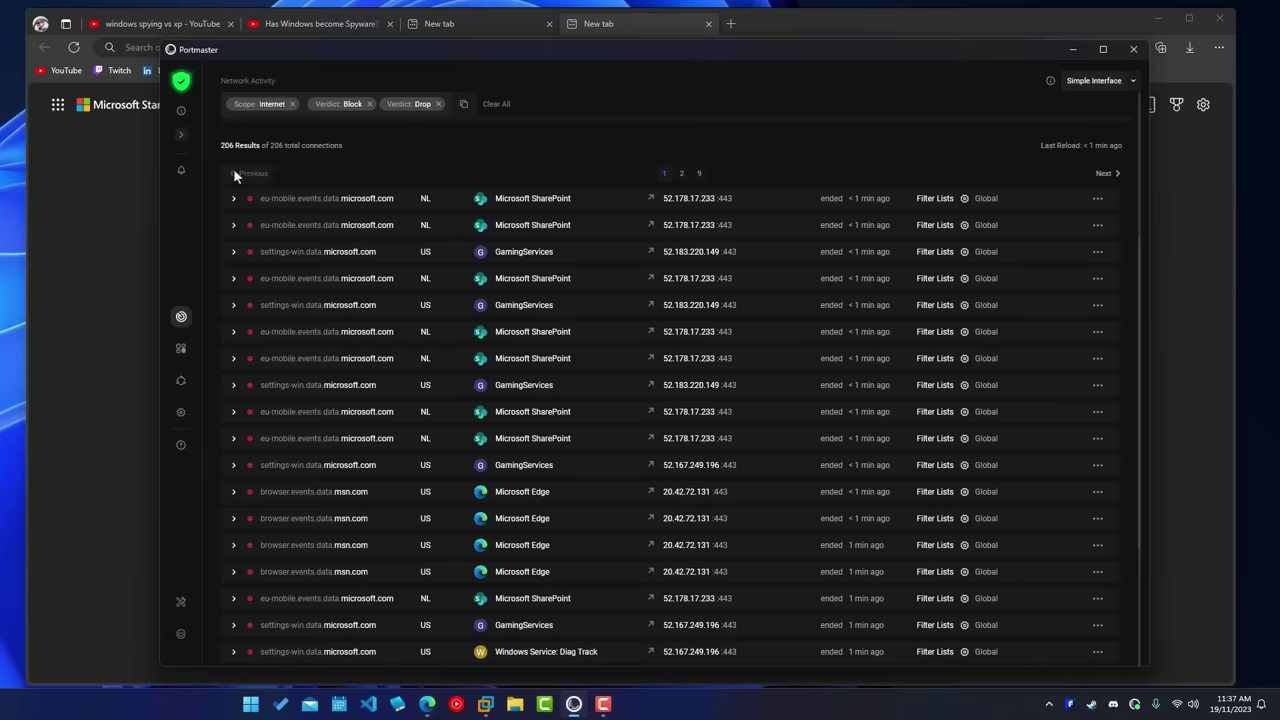
scroll(230, 178, up, 3)
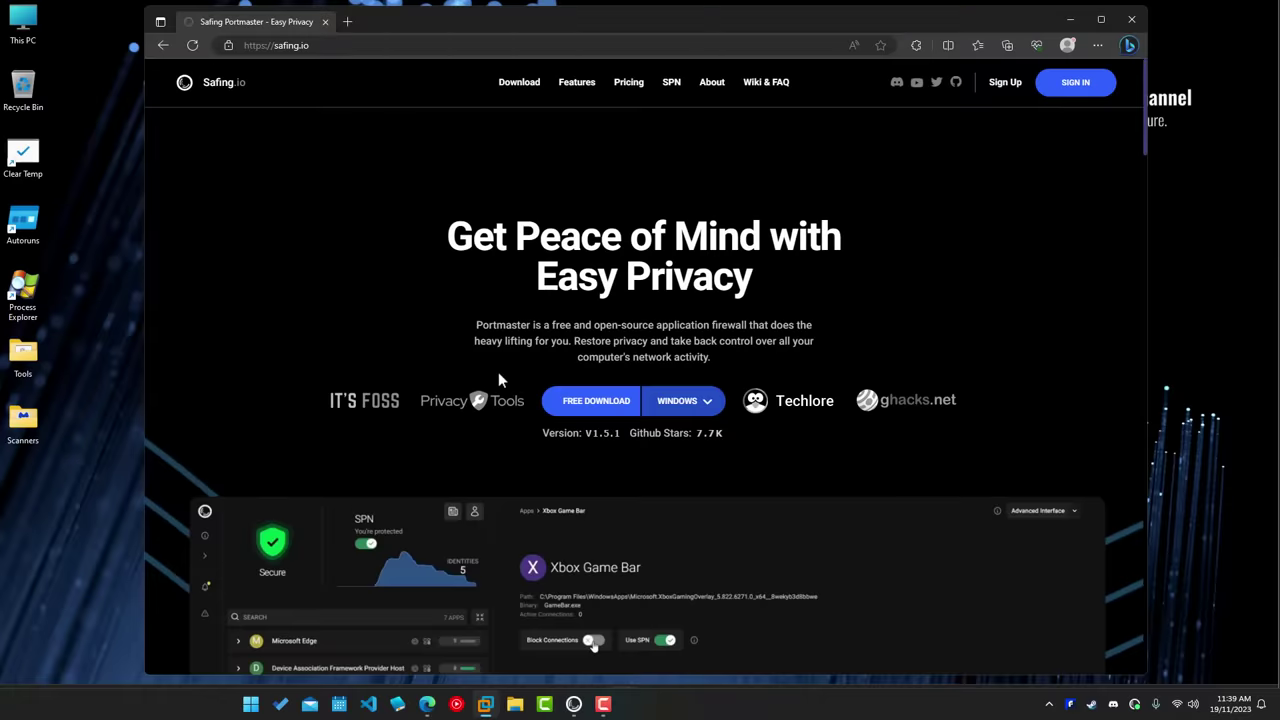
Download portmaster-installer.exe from safing.io, run it, and finish with Reboot now
click(603, 410)
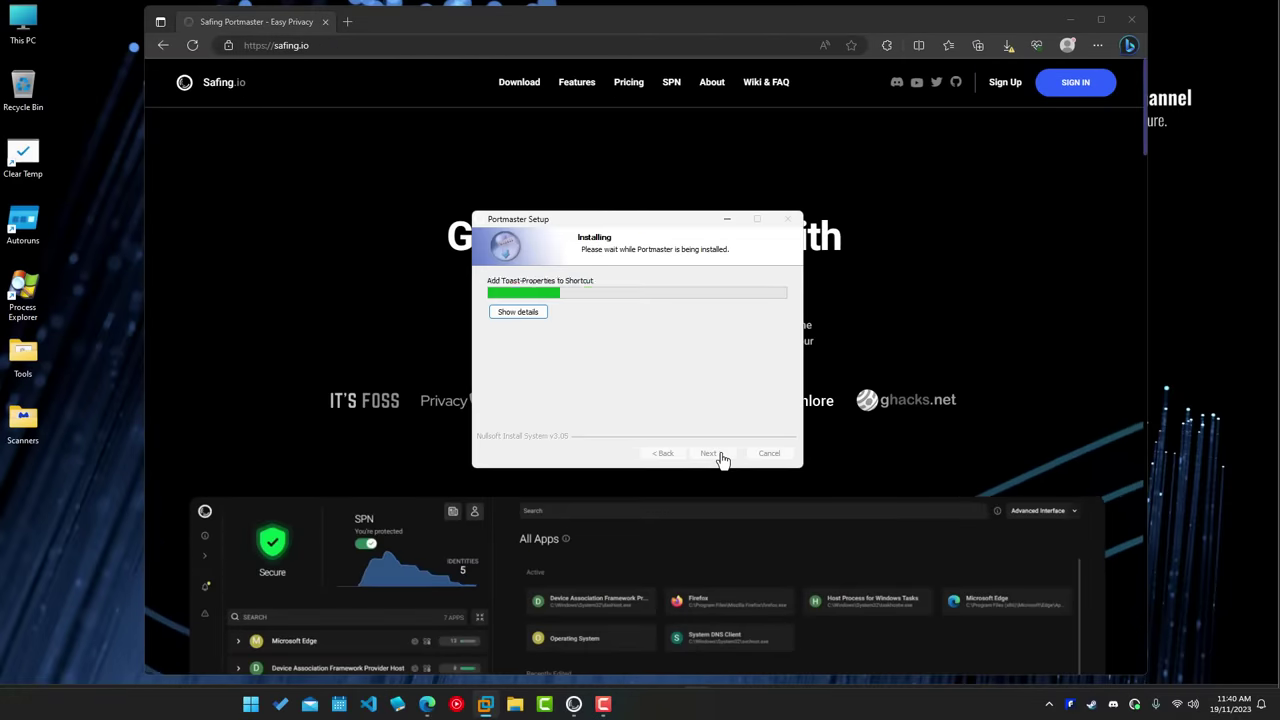
click(712, 453)
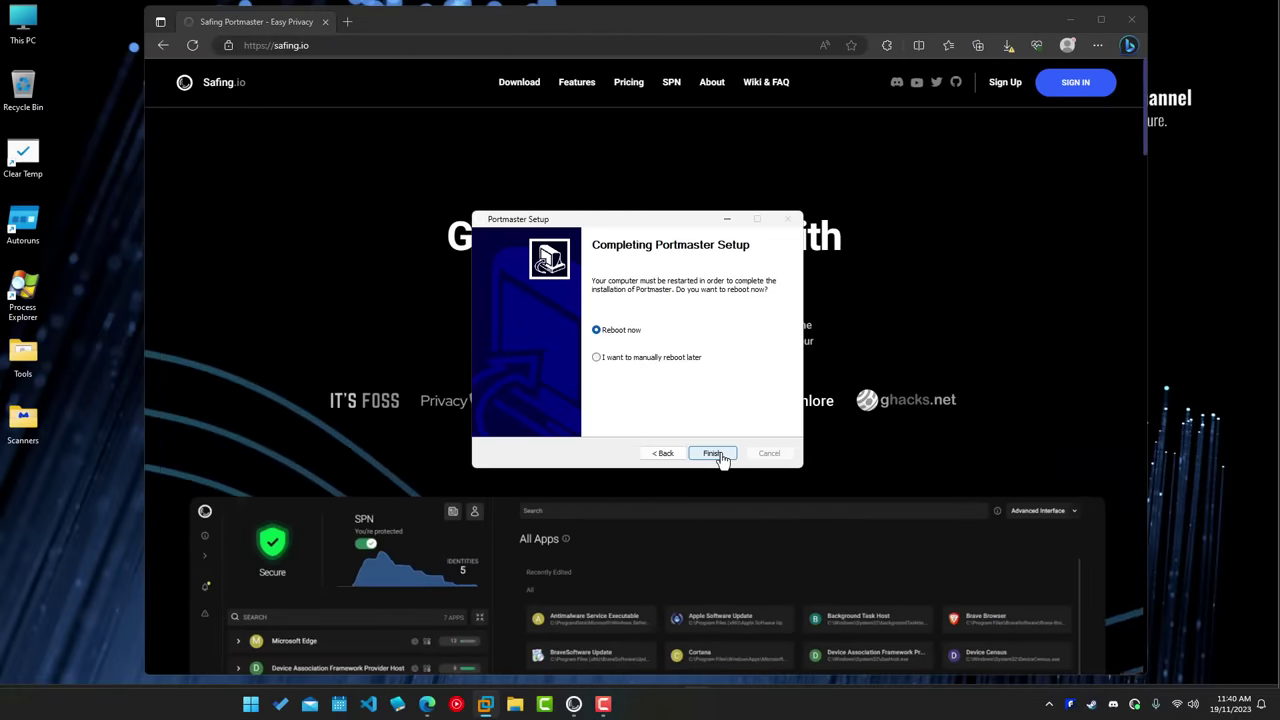
click(712, 453)
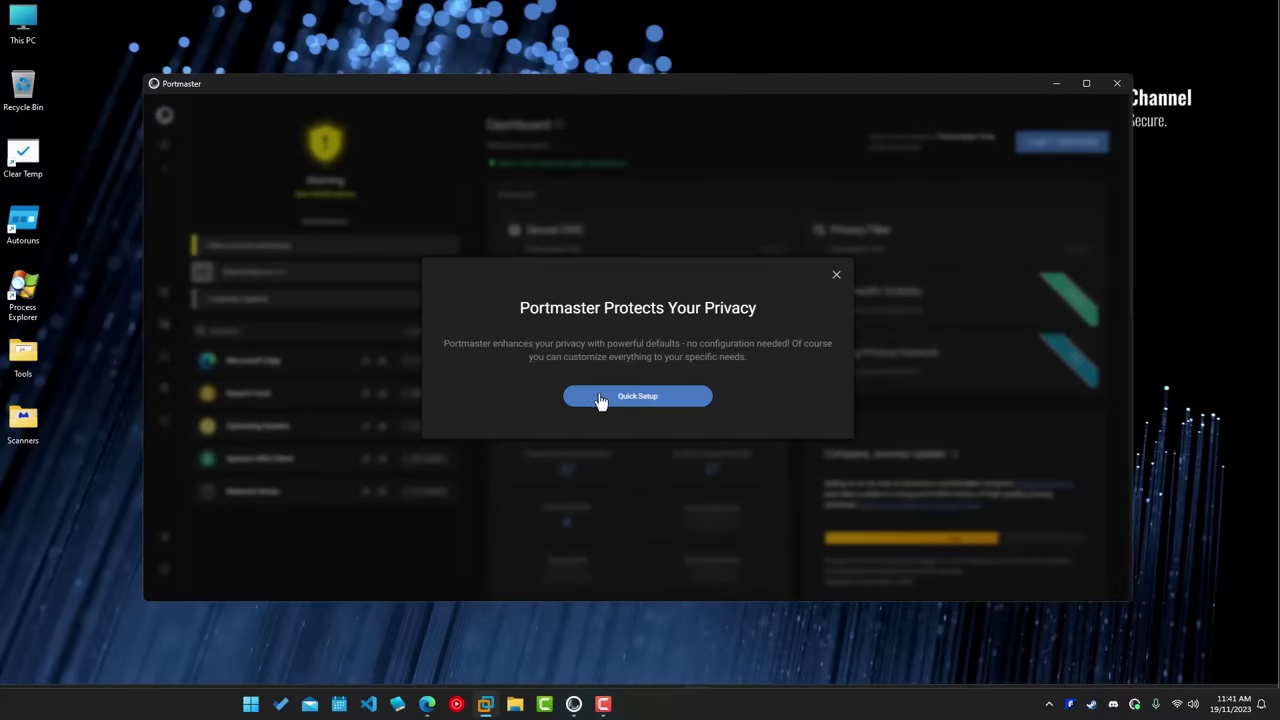
Start Quick Setup and, under Customize, add Deception (Phishing and Fraud lists) to the blocked categories
click(600, 399)
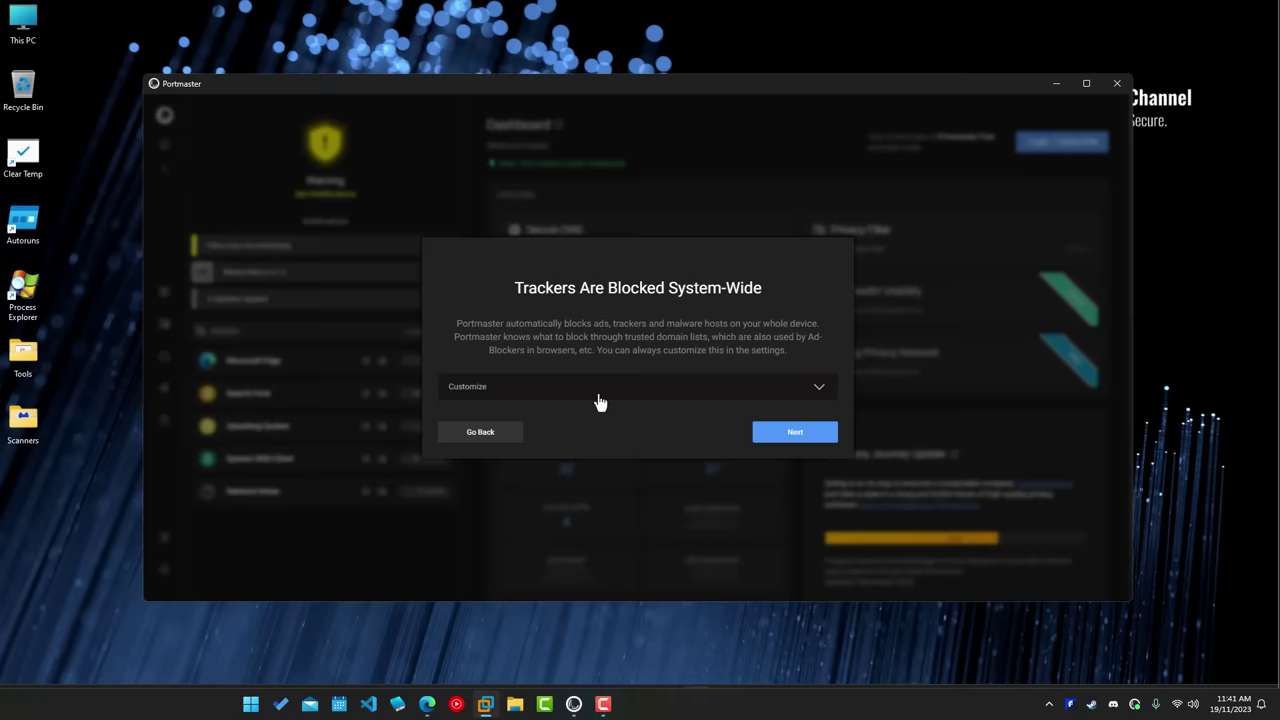
click(598, 396)
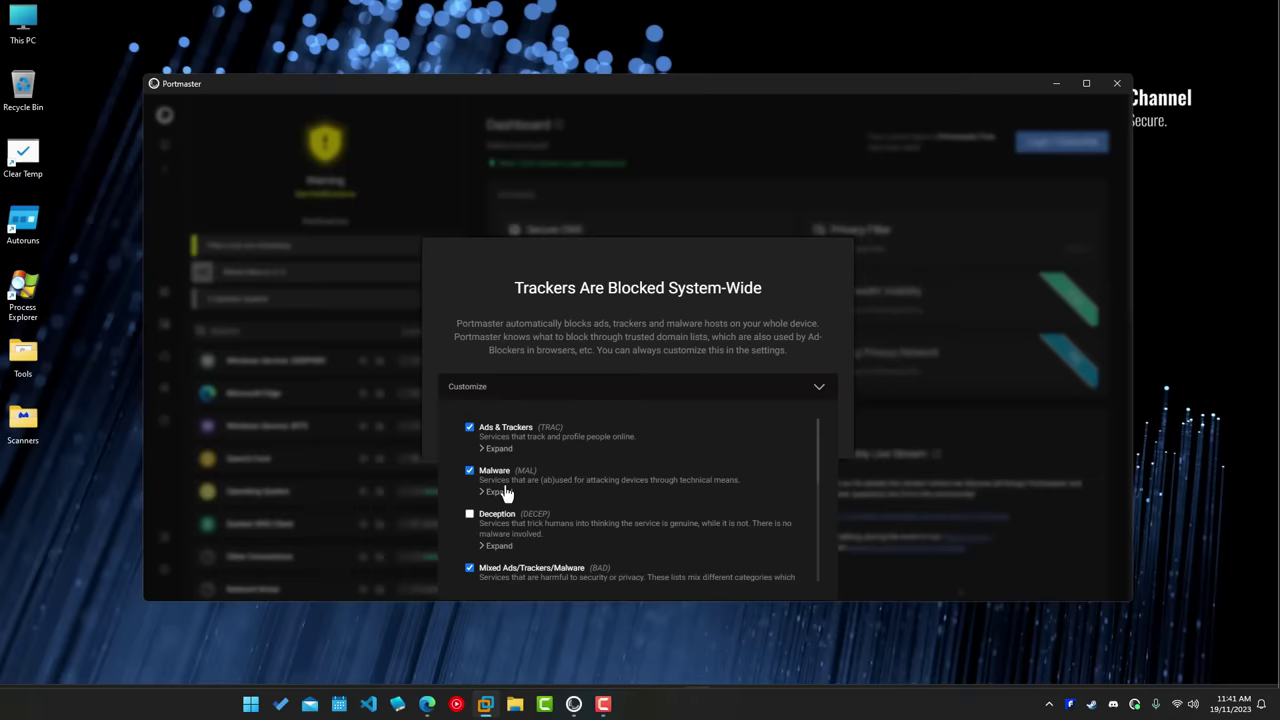
scroll(506, 491, down, 2)
scroll(506, 491, up, 1)
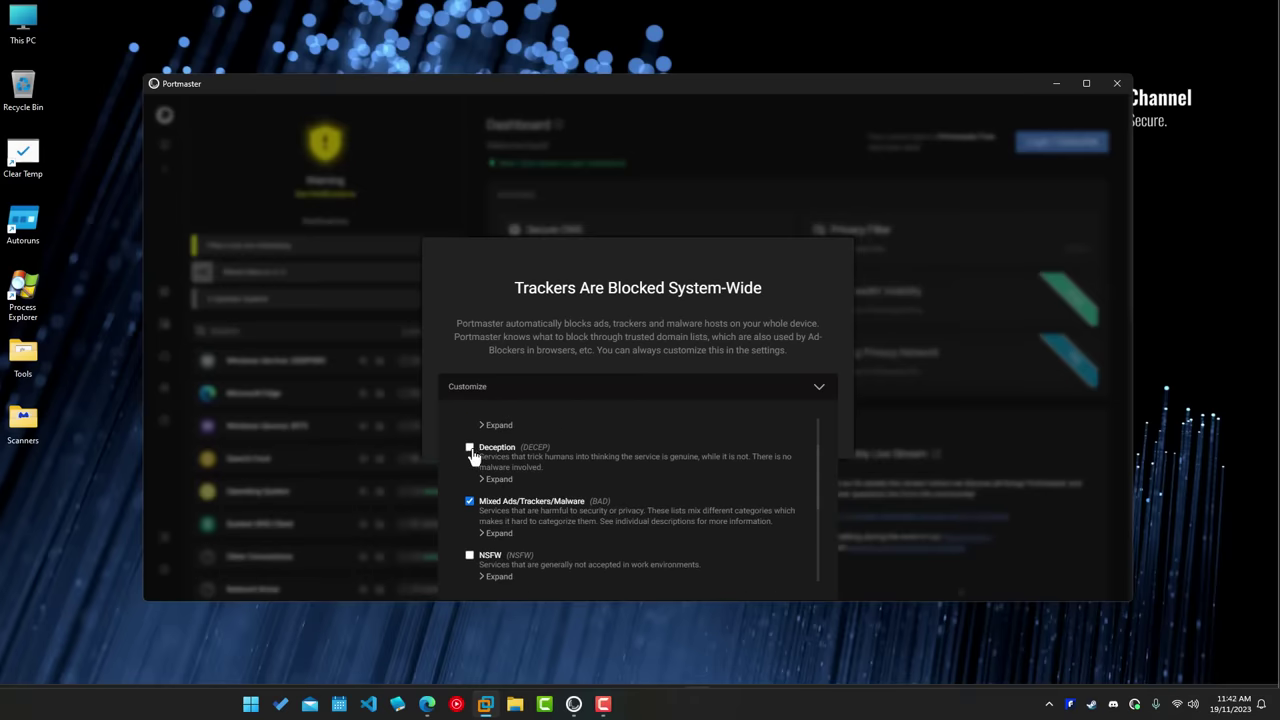
click(496, 480)
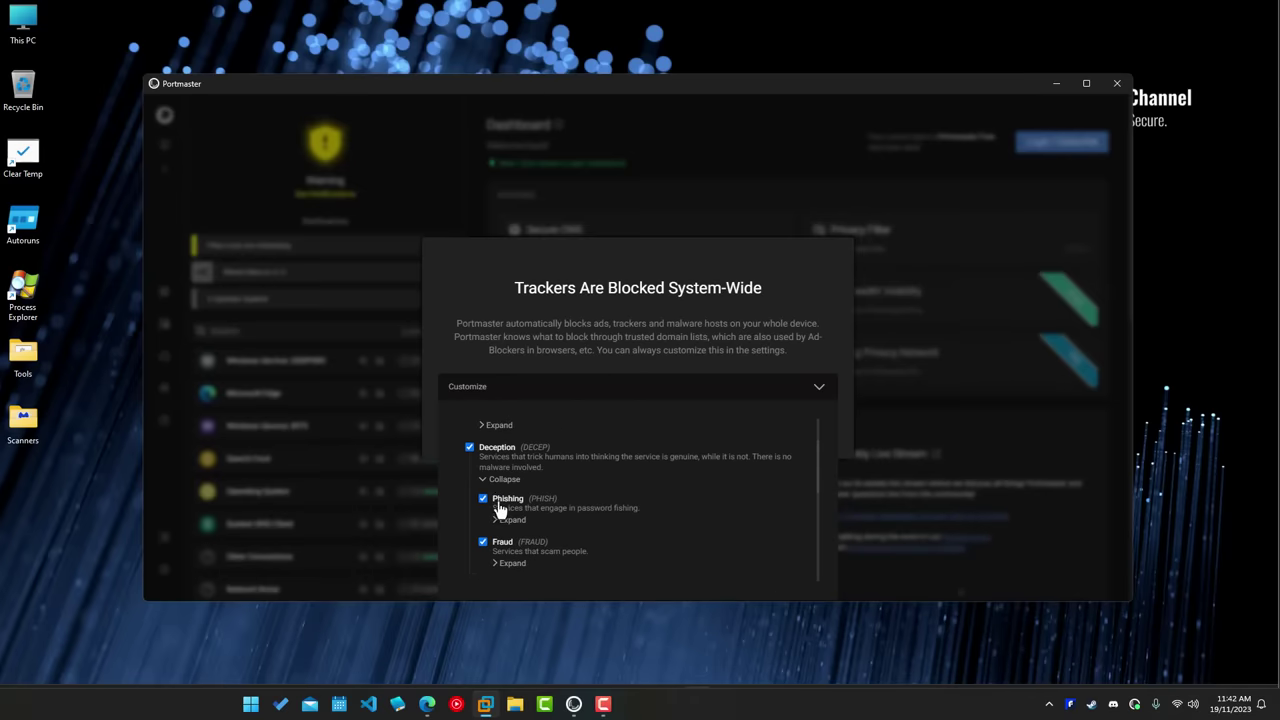
click(496, 479)
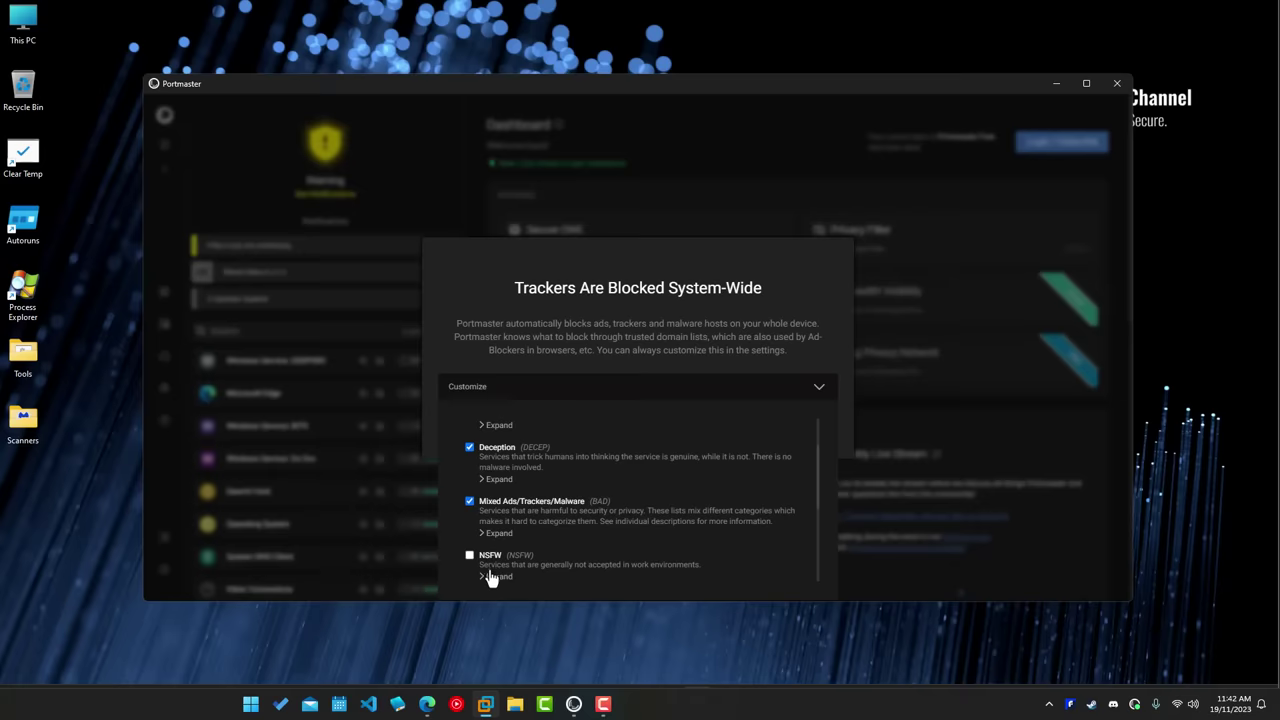
scroll(490, 578, up, 1)
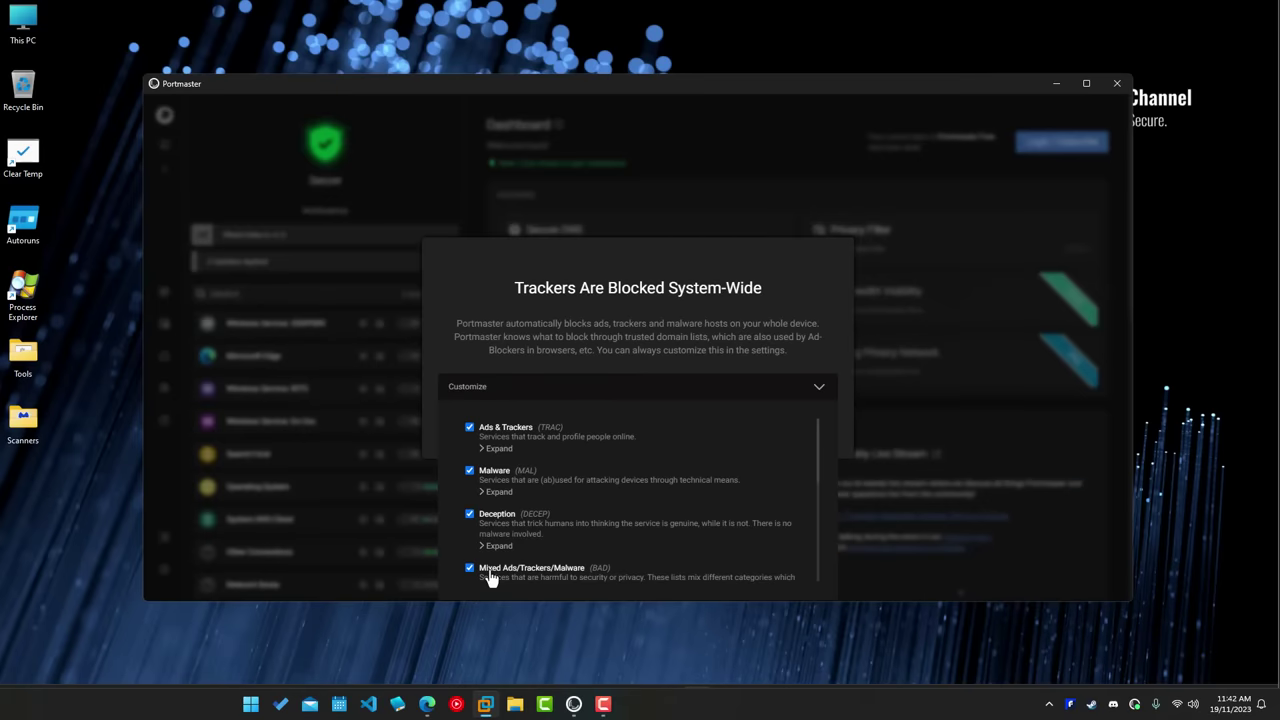
click(561, 395)
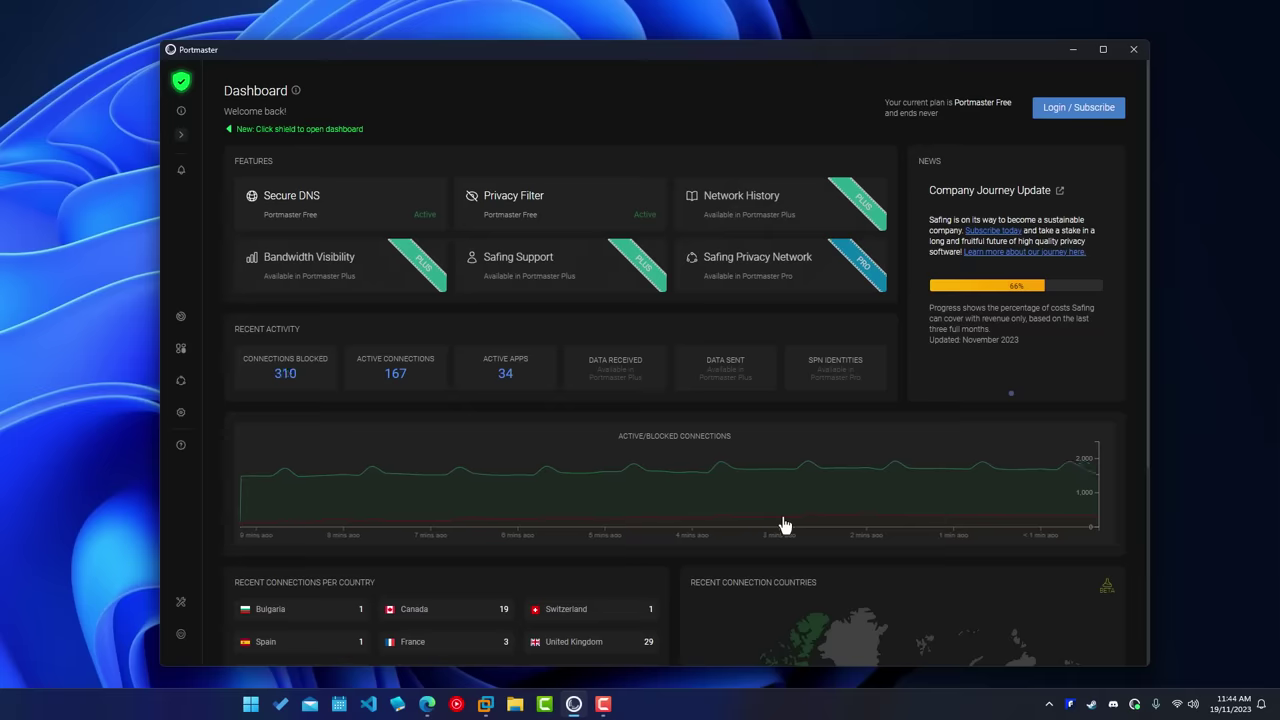
Scroll the Dashboard to Recent Activity, connections per country and Recently Blocked Applications
scroll(785, 525, down, 2)
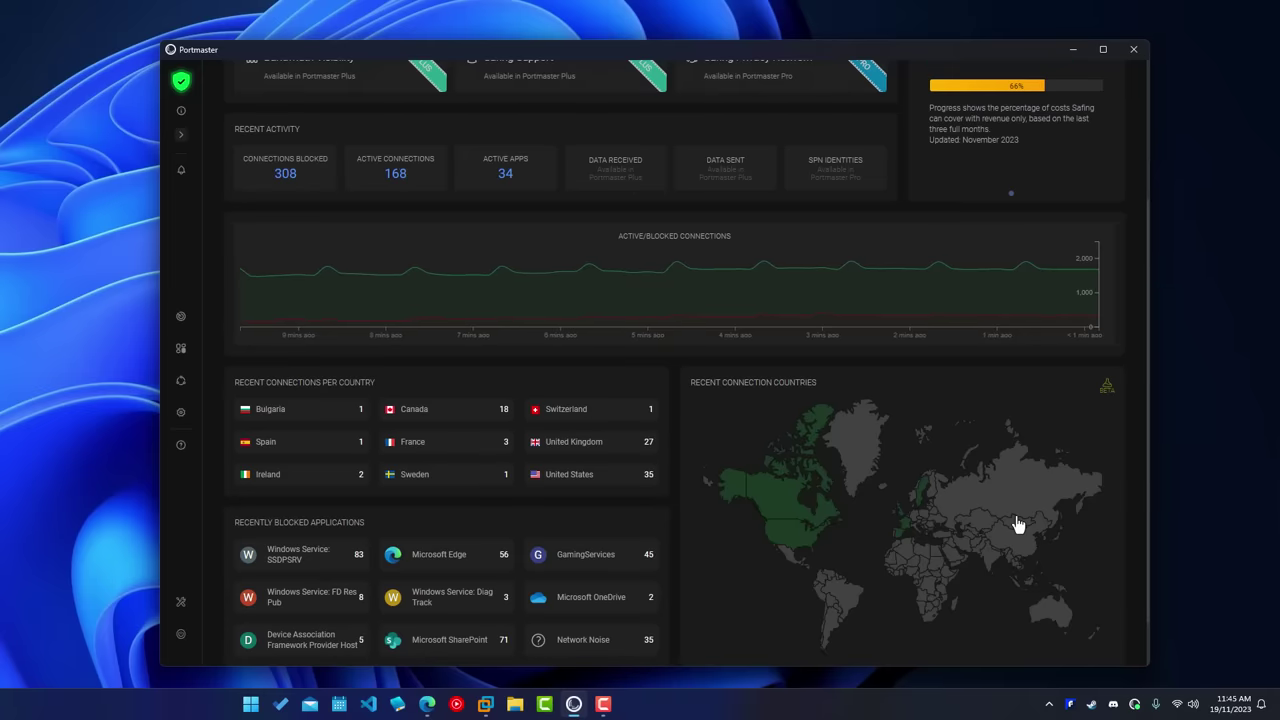
Open Network Activity and scroll through the blocked Microsoft telemetry connections
click(181, 320)
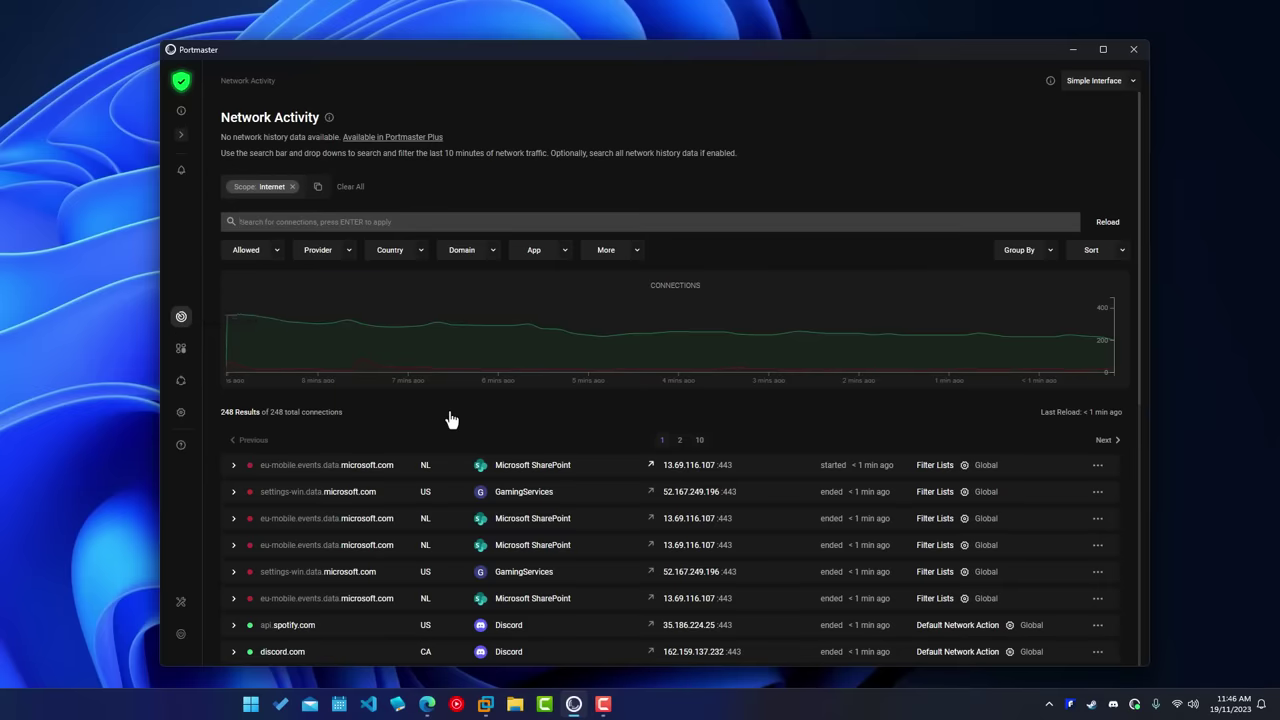
scroll(449, 419, down, 1)
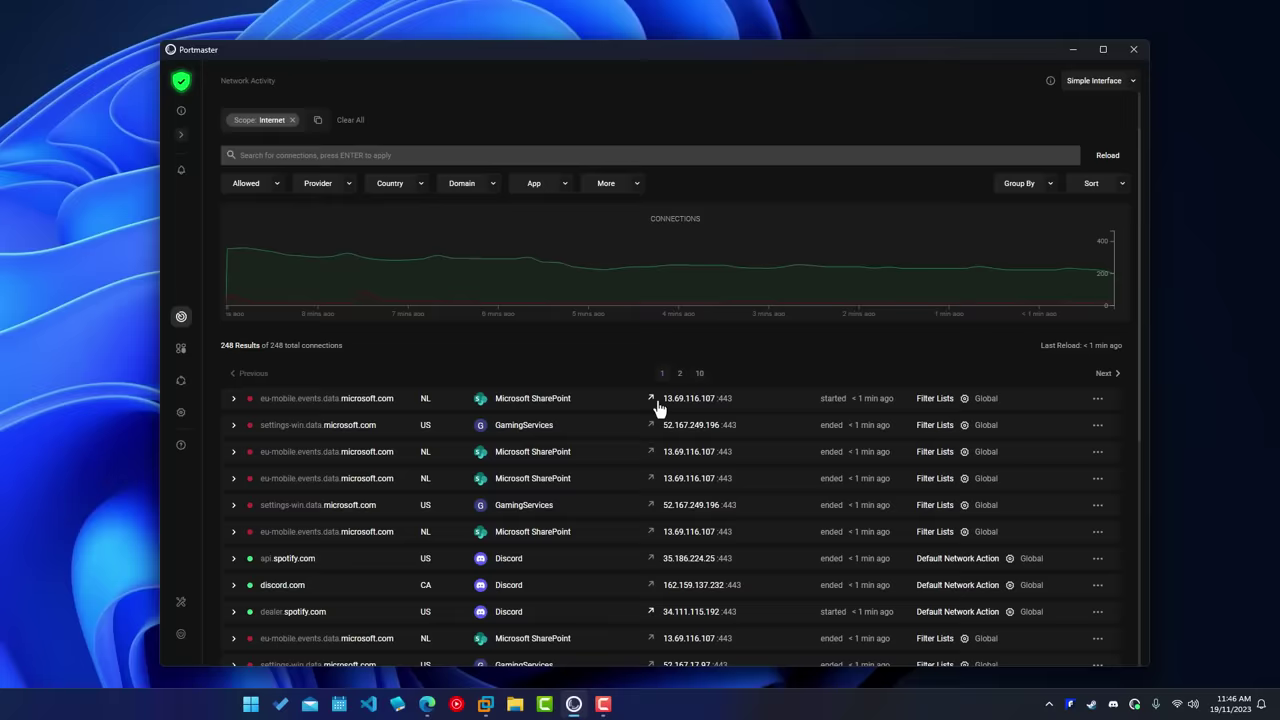
scroll(658, 408, down, 2)
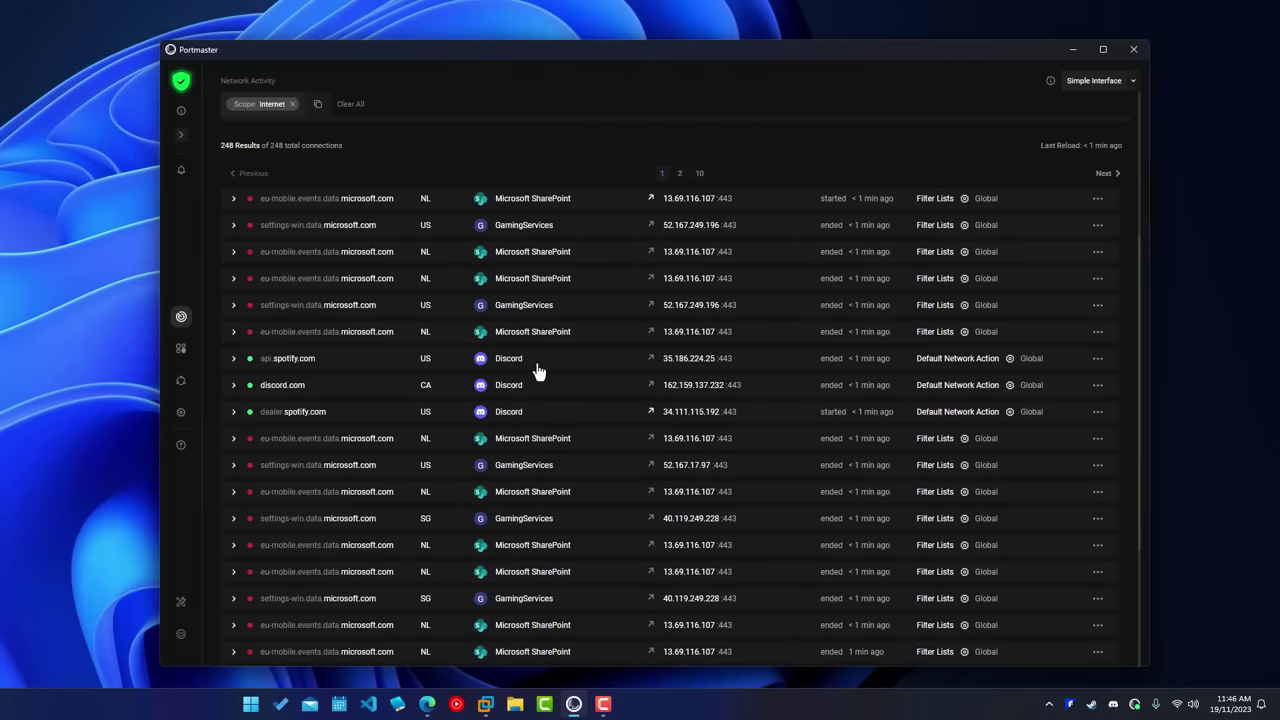
scroll(538, 372, down, 1)
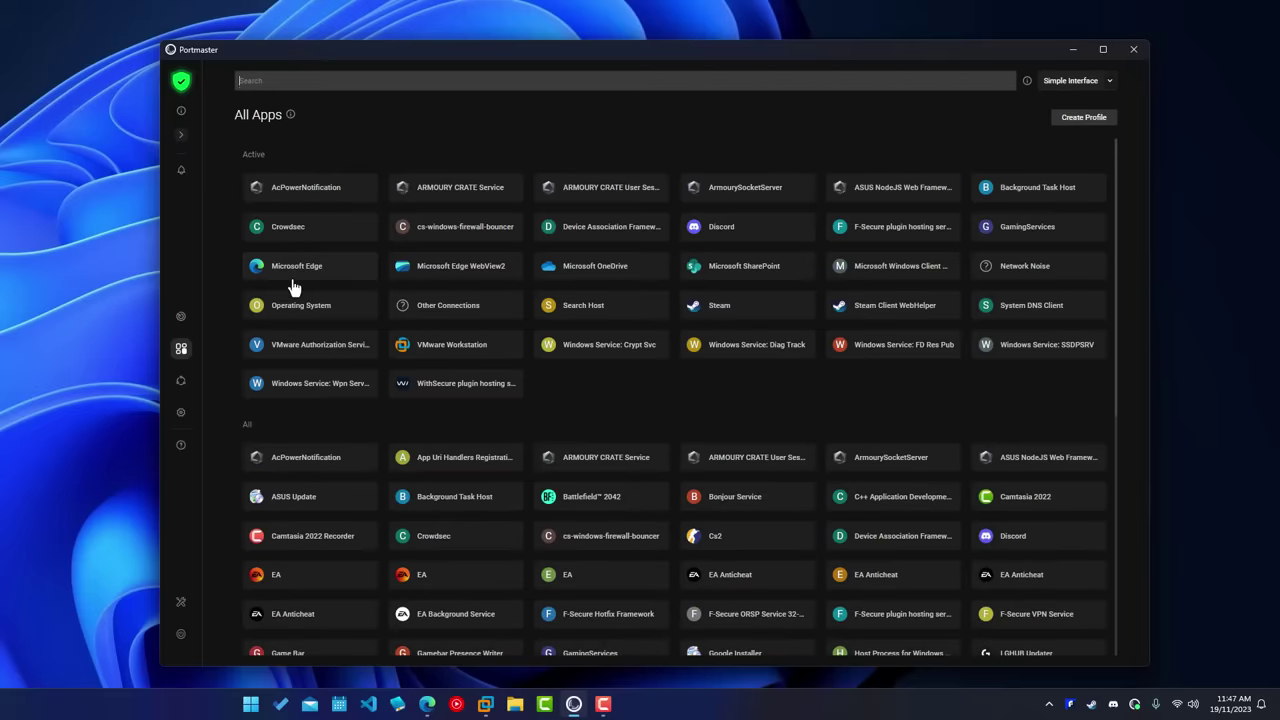
Go from Network Activity to the Dashboard showing 278 blocked connections with Secure DNS and Privacy Filter active
click(180, 320)
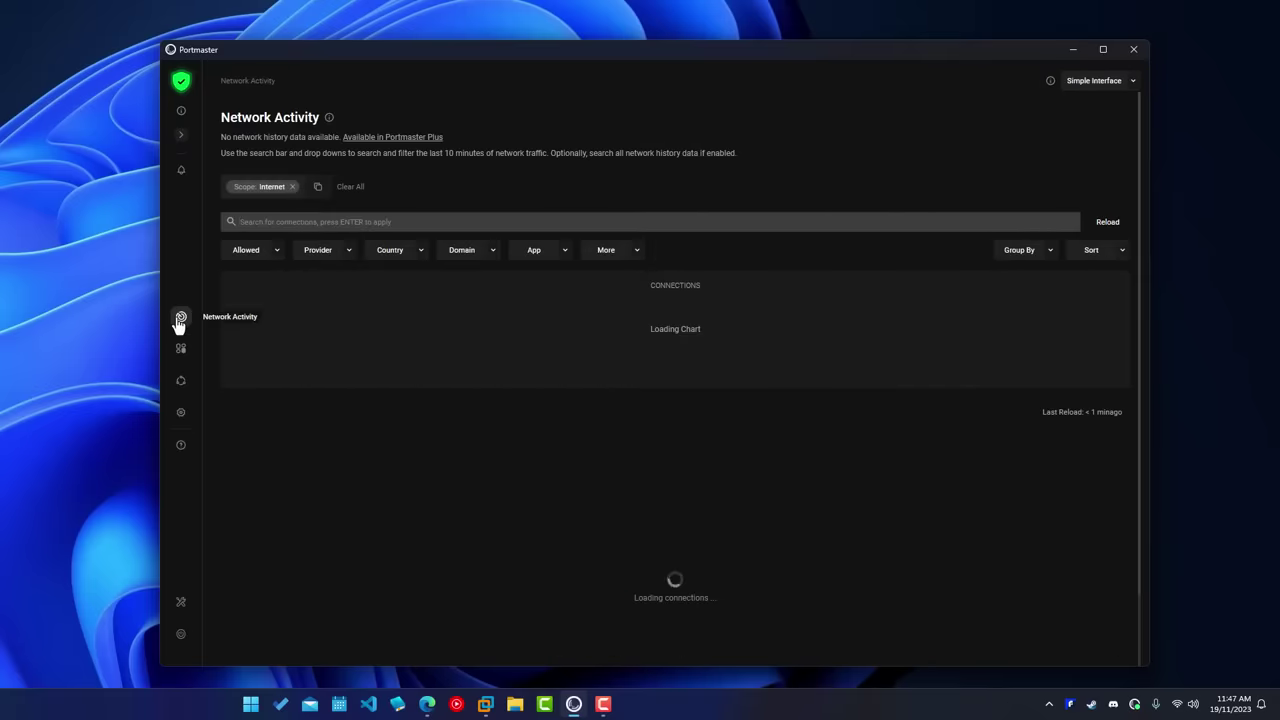
click(181, 82)
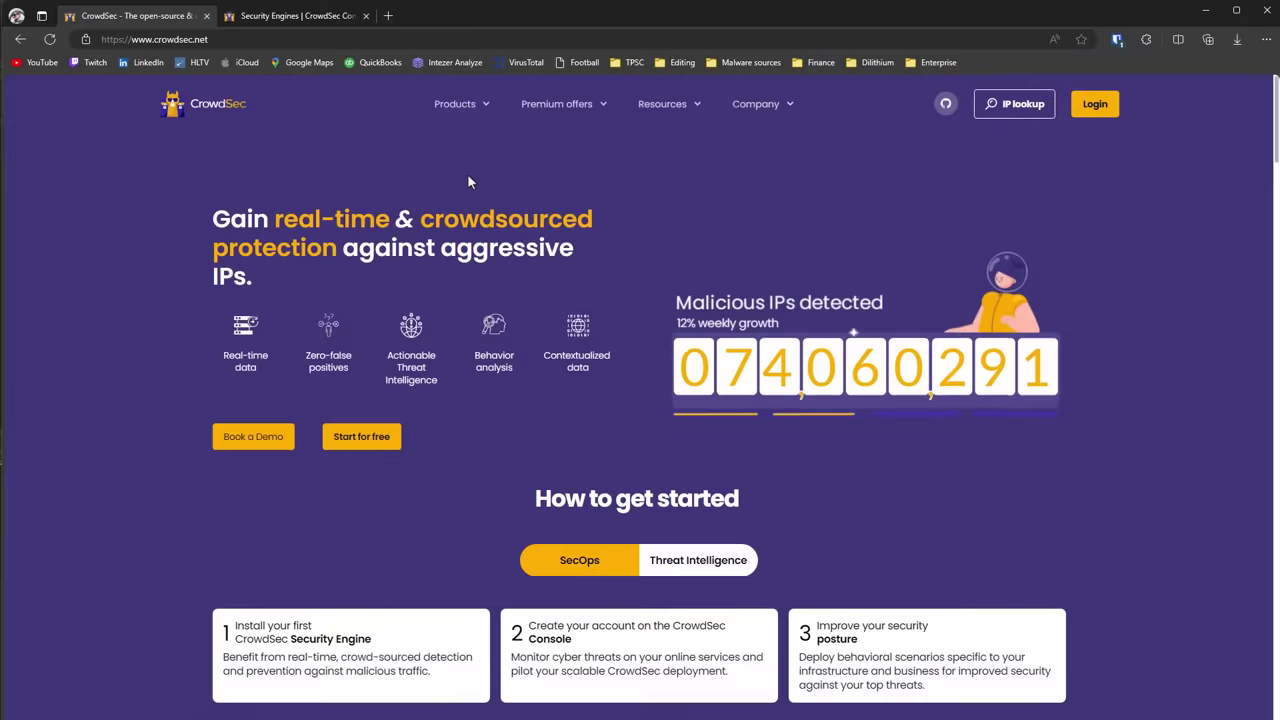
Scroll the crowdsec.net homepage, then switch to the console's Security Engines tab listing Raptor
scroll(467, 177, down, 5)
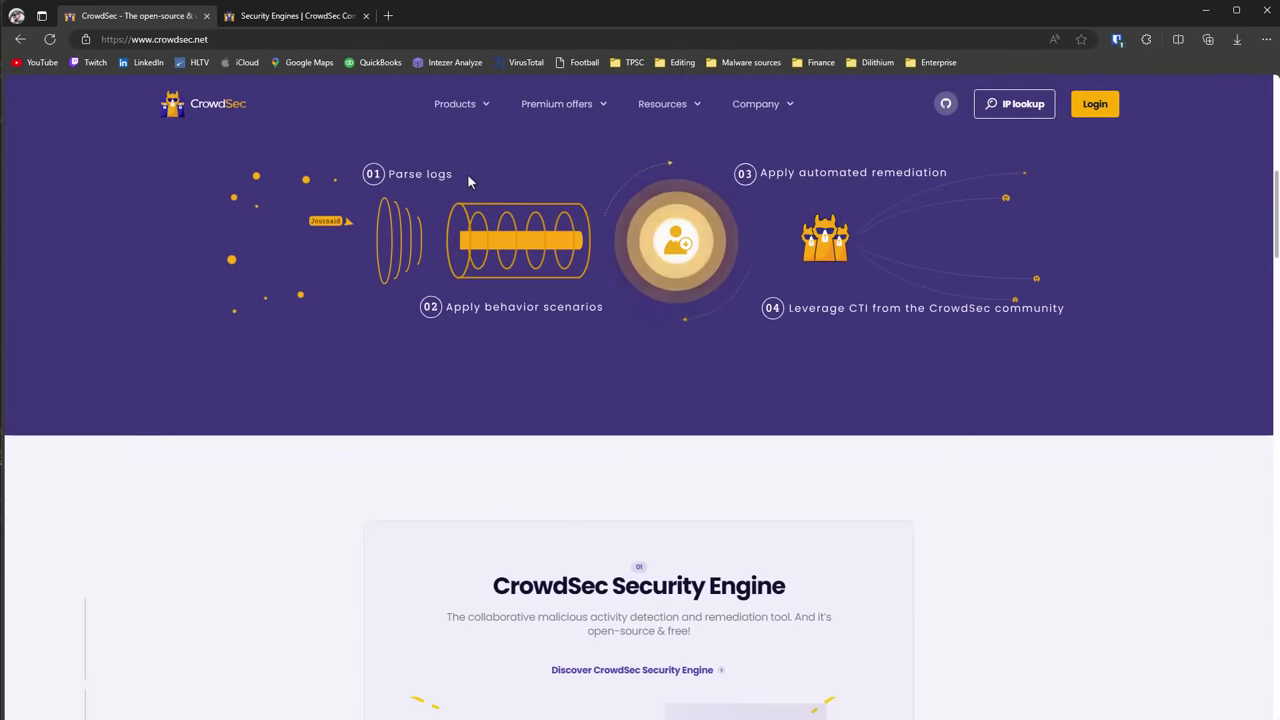
scroll(467, 181, up, 10)
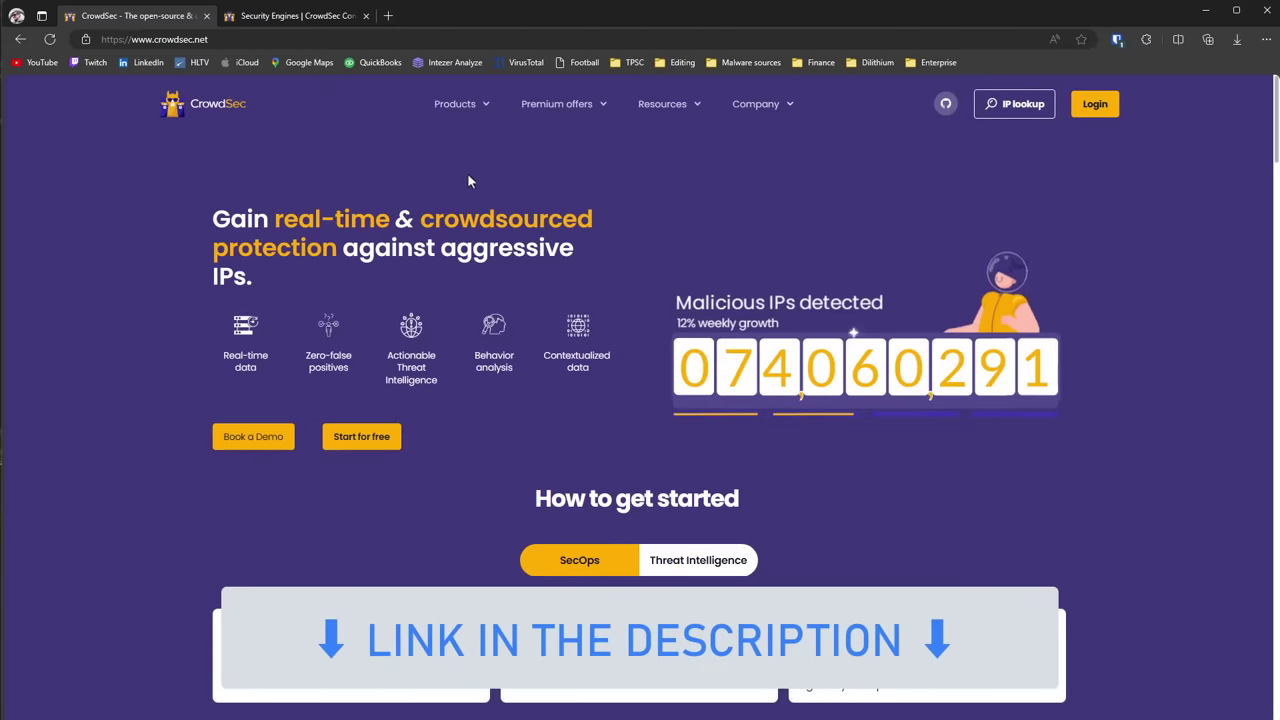
click(300, 18)
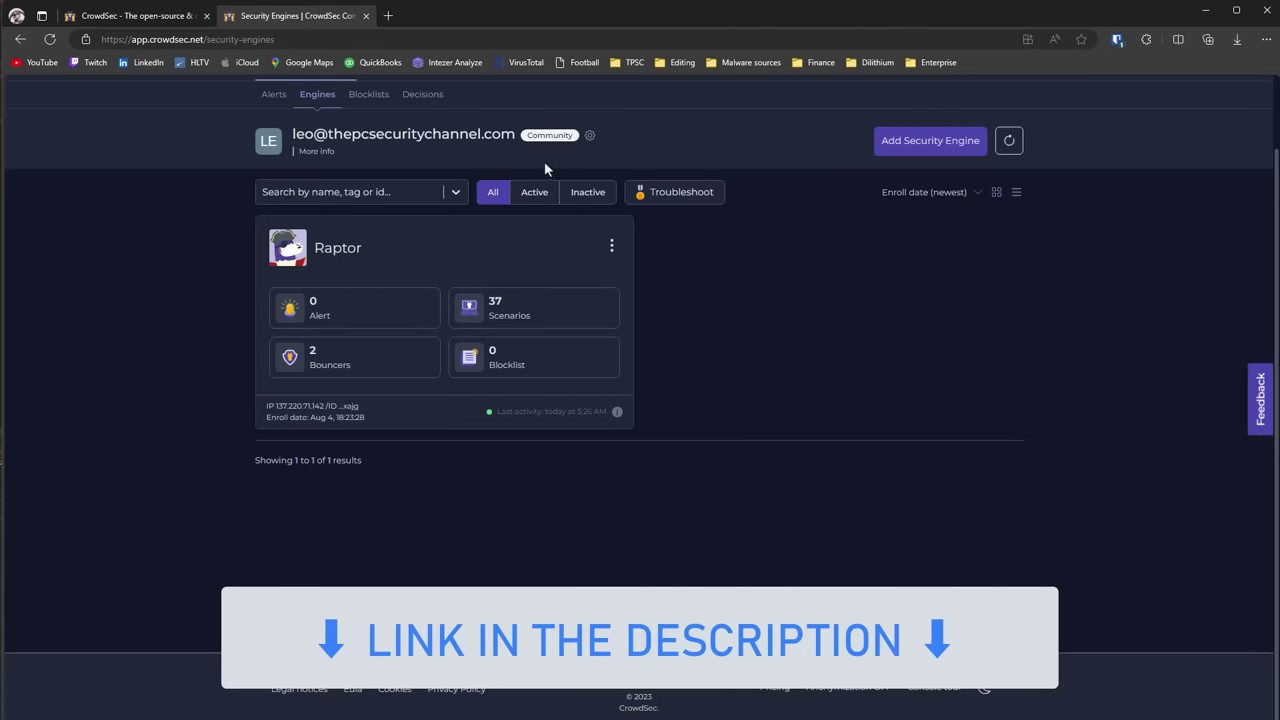
Open the Raptor engine's 37 scenarios, then switch to File Explorer at Program Files
click(541, 322)
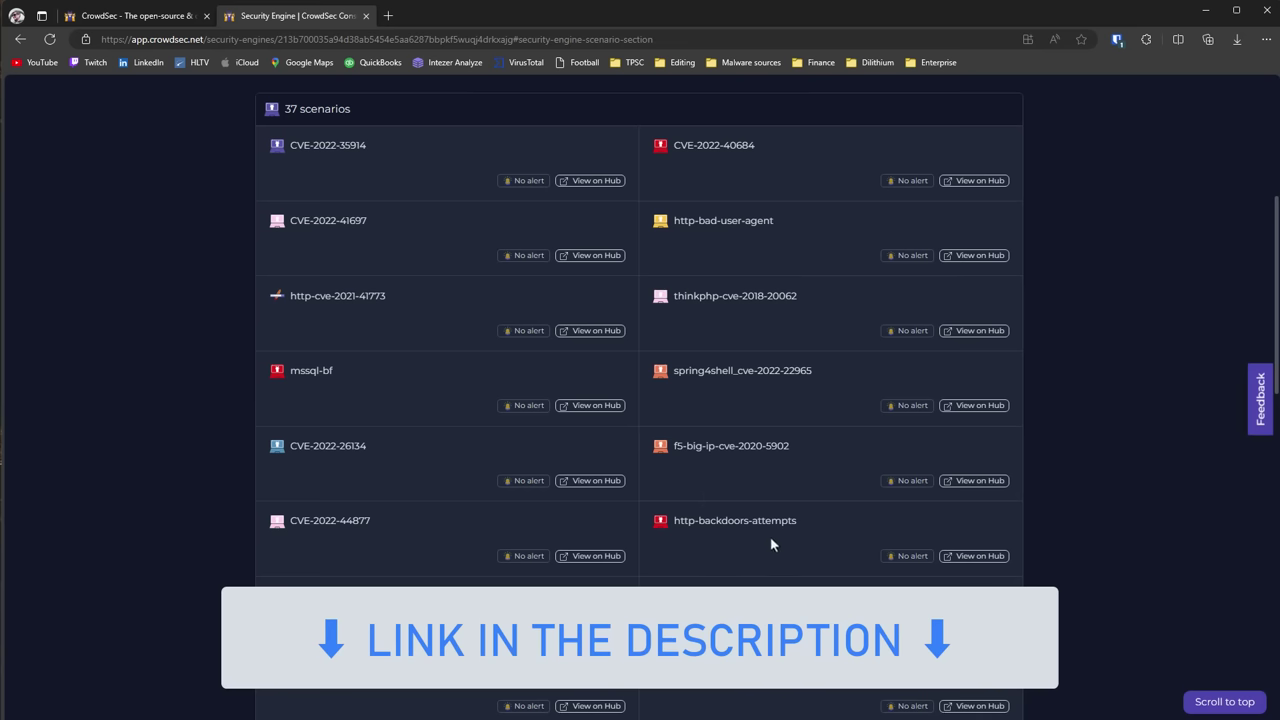
key(alt+Tab)
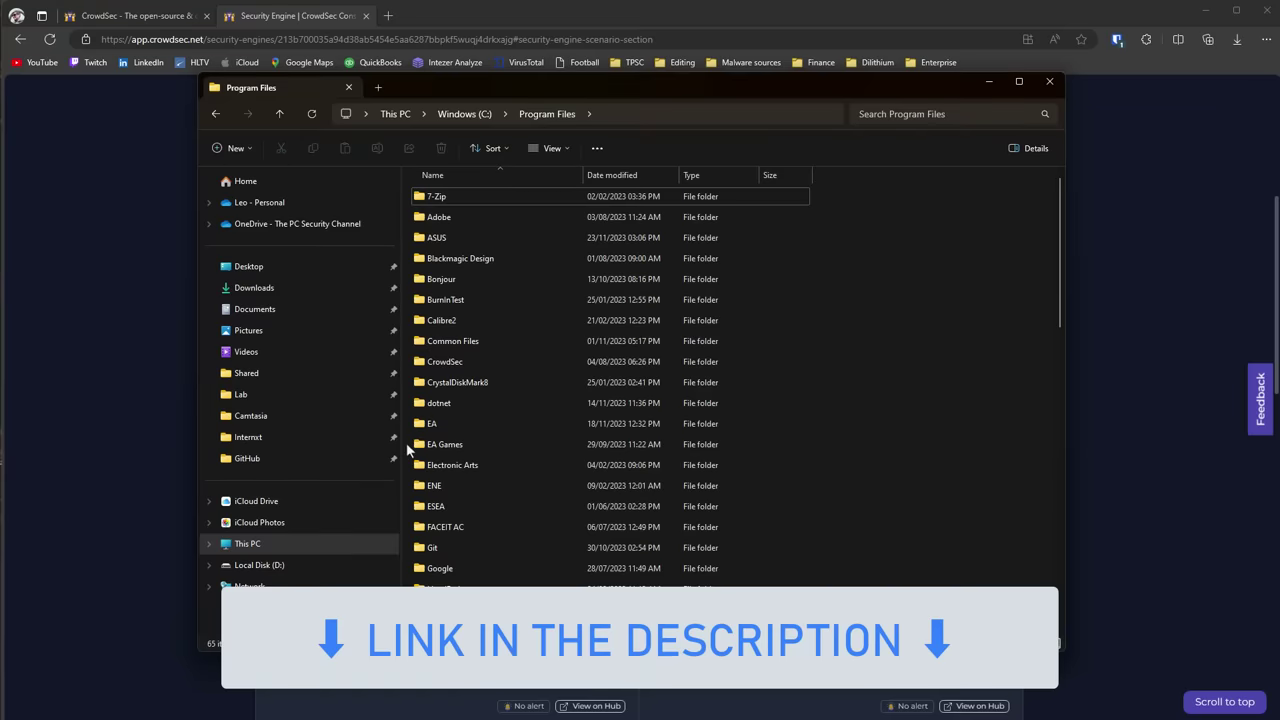
Open the CrowdSec program folder in File Explorer
double_click(458, 366)
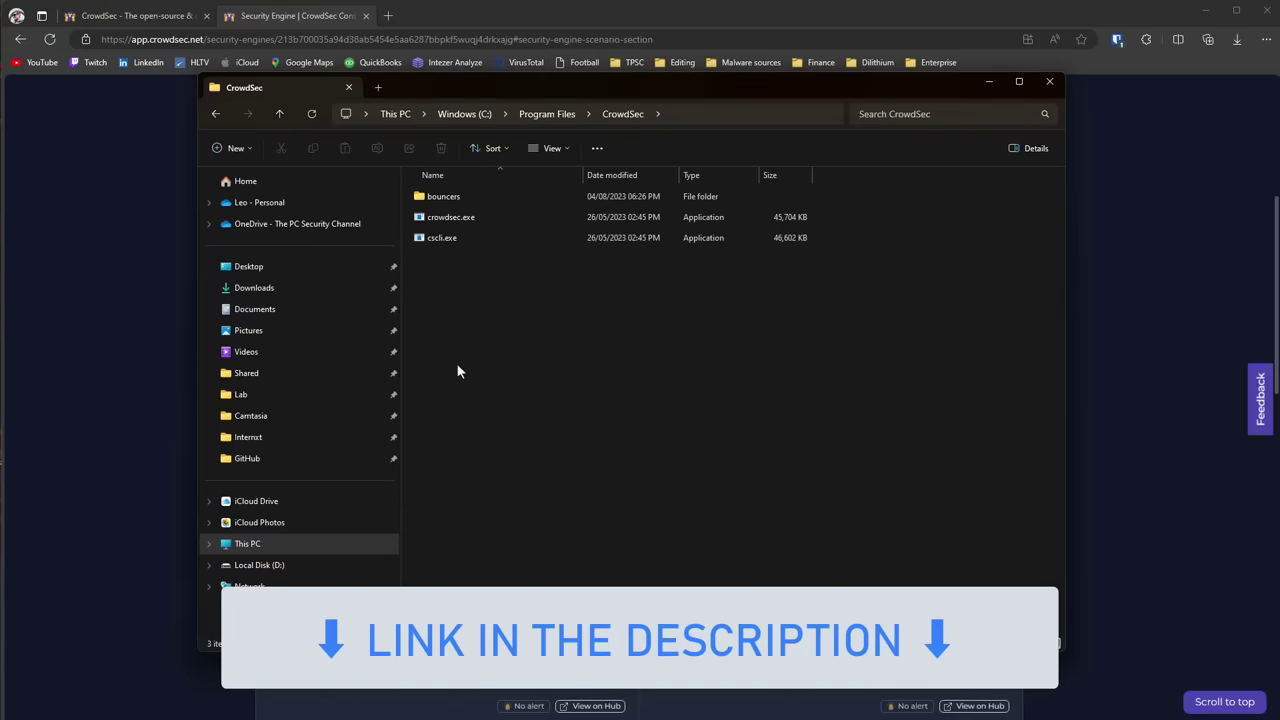
click(433, 242)
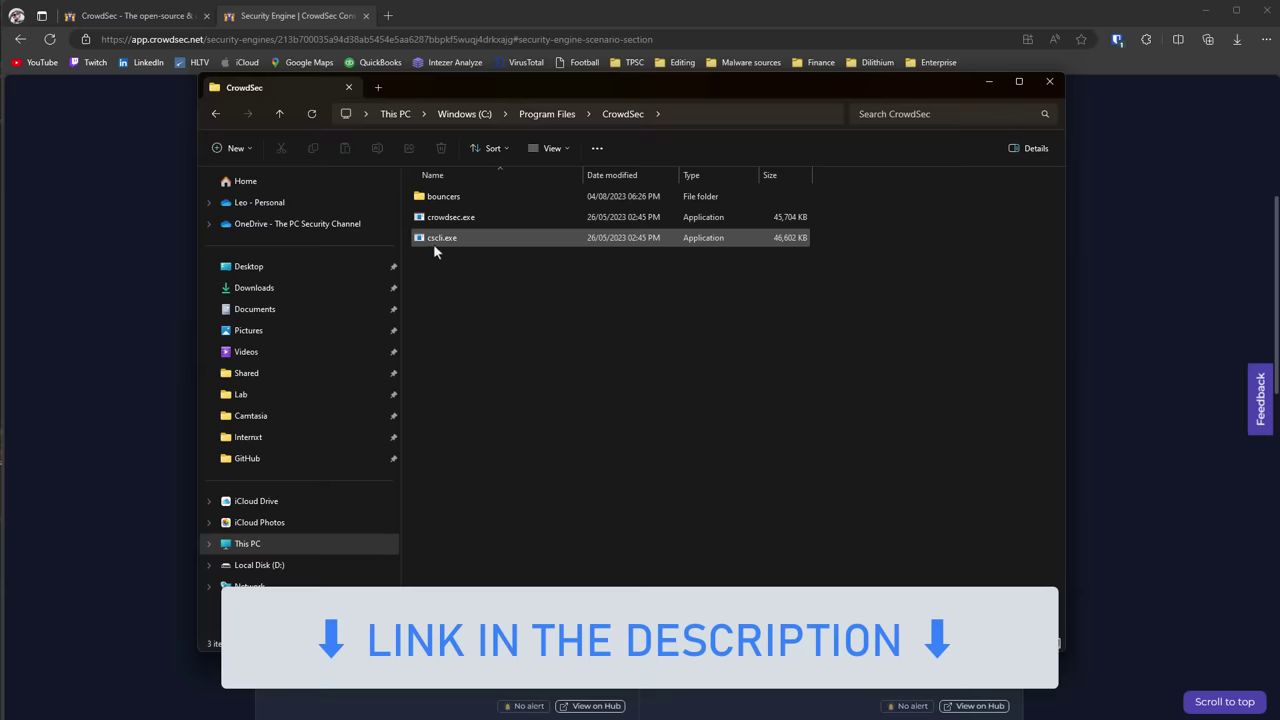
click(423, 292)
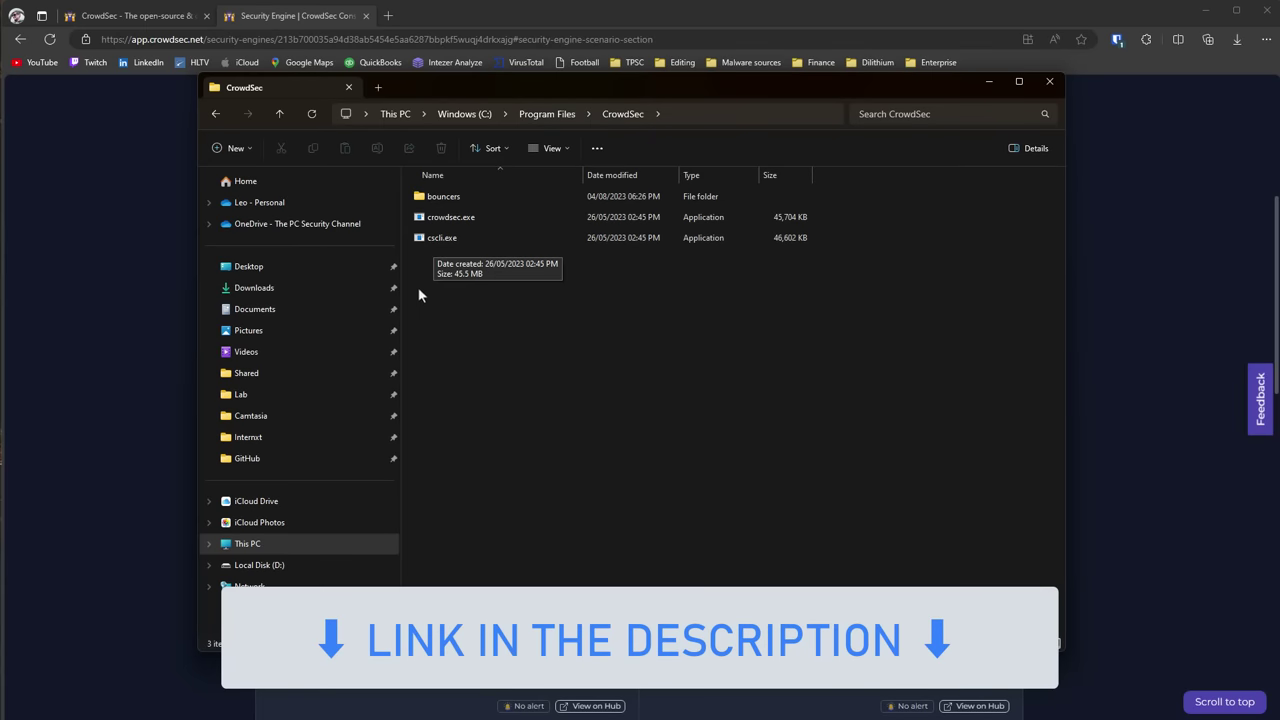
Open a command prompt in the CrowdSec folder and run 'cscli scenarios'
right_click(452, 268)
click(488, 420)
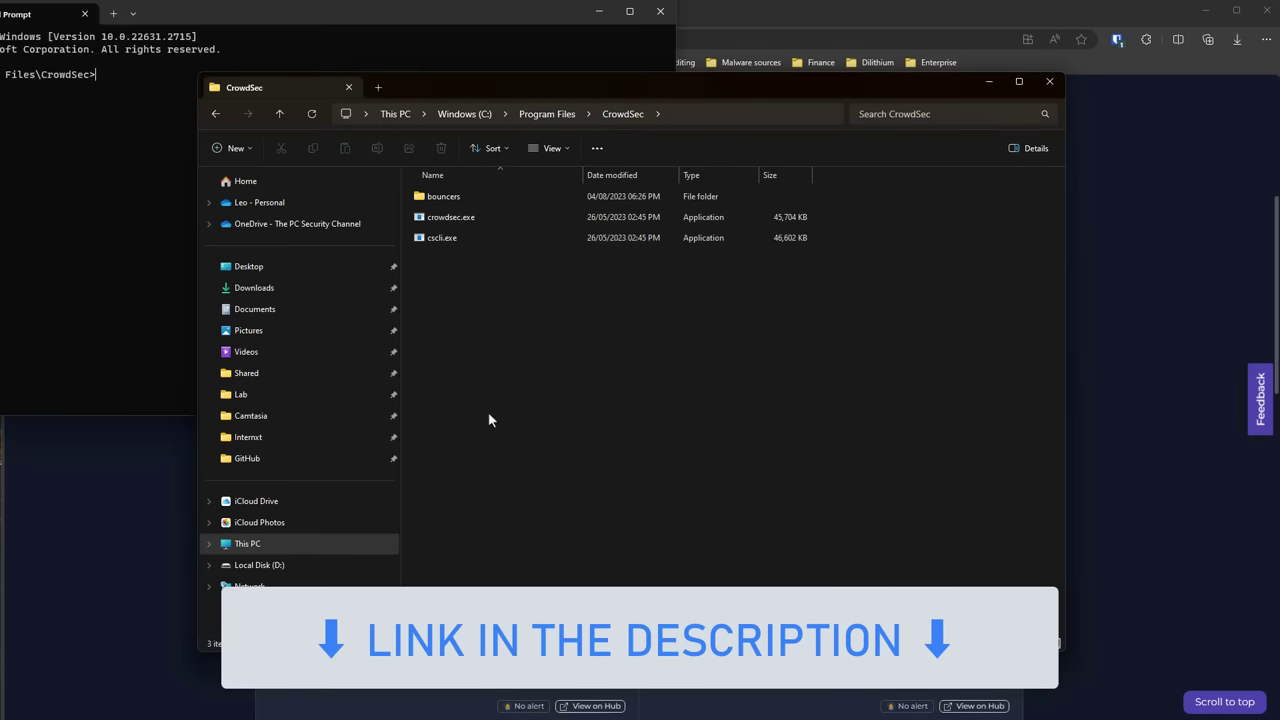
drag(266, 17, 628, 213)
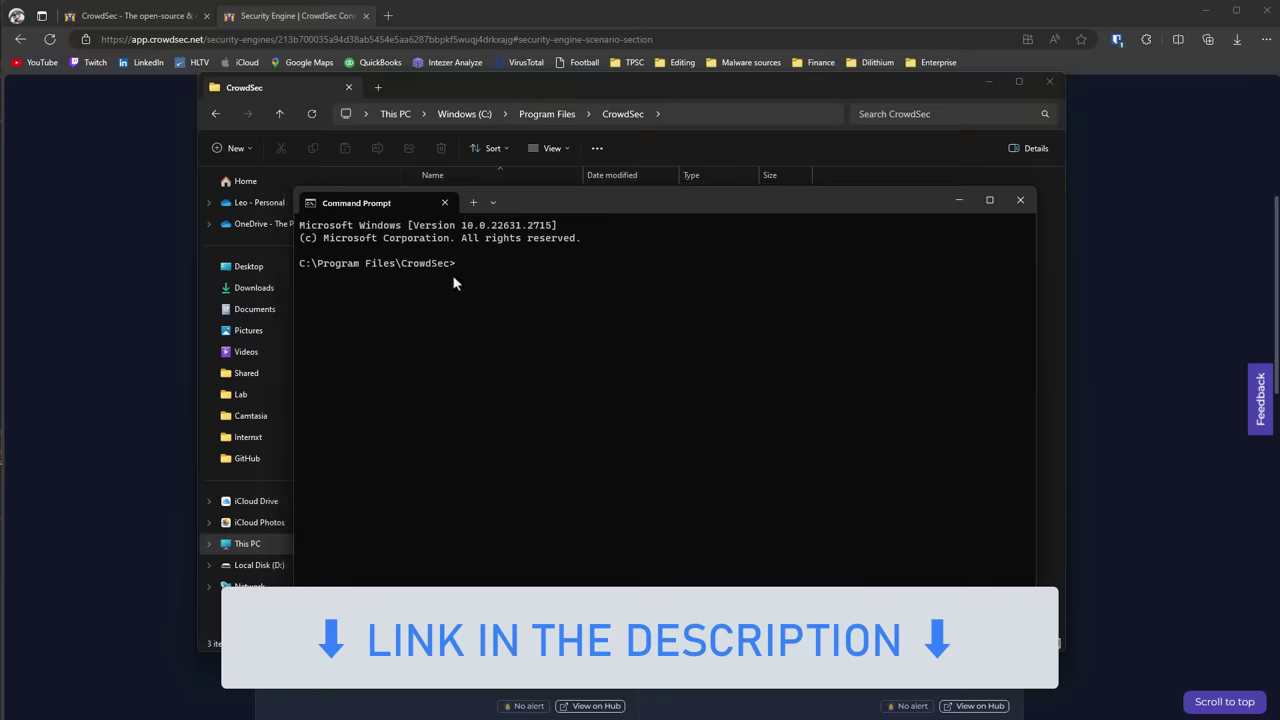
text(cscli scenarios)
key(Return)
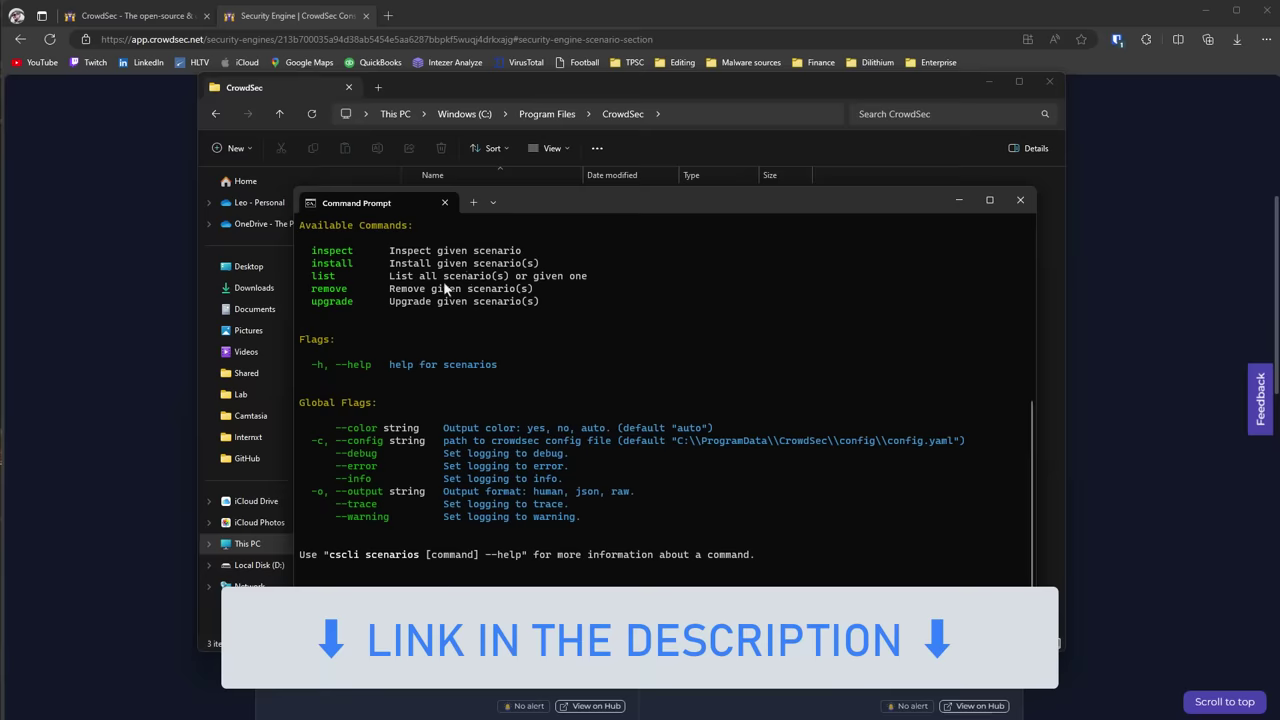
Run 'cscli scenarios list', then bring the CrowdSec web console back to the front
text(cscli scenarios list)
key(Return)
click(1147, 315)
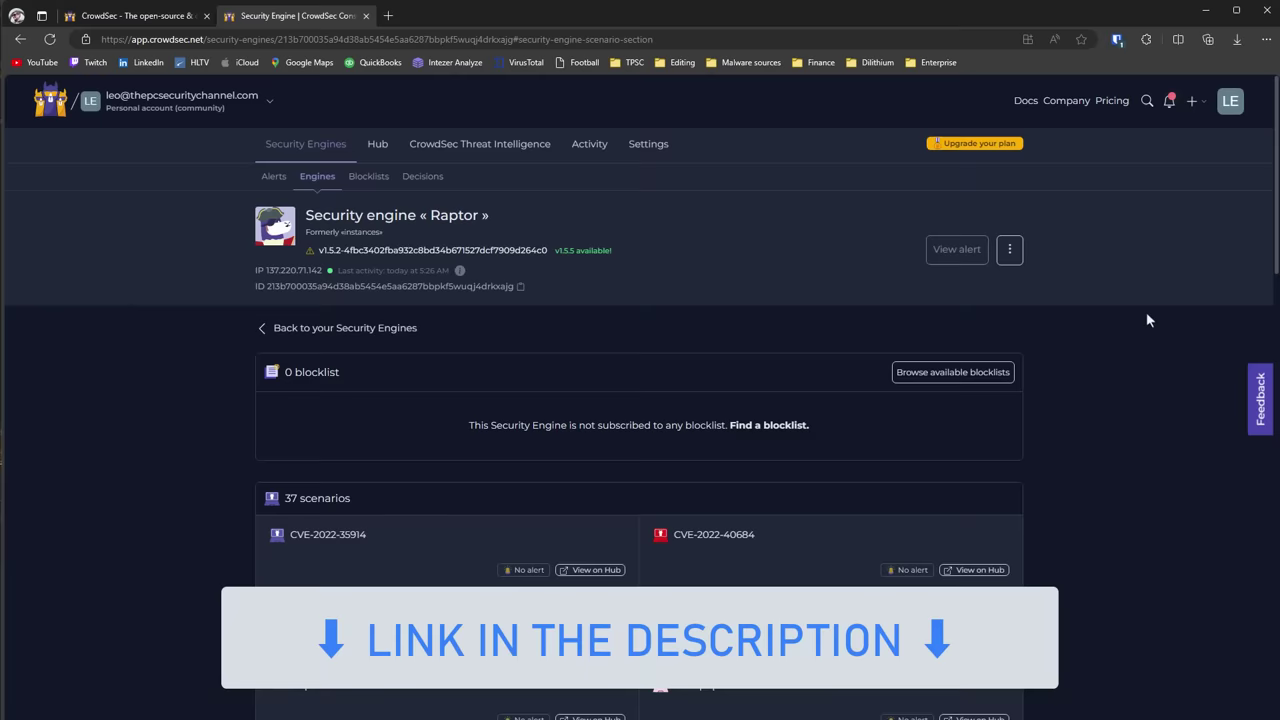
View the threat intelligence report for IP 211.45.175.118, then go back to Security Engines
click(547, 151)
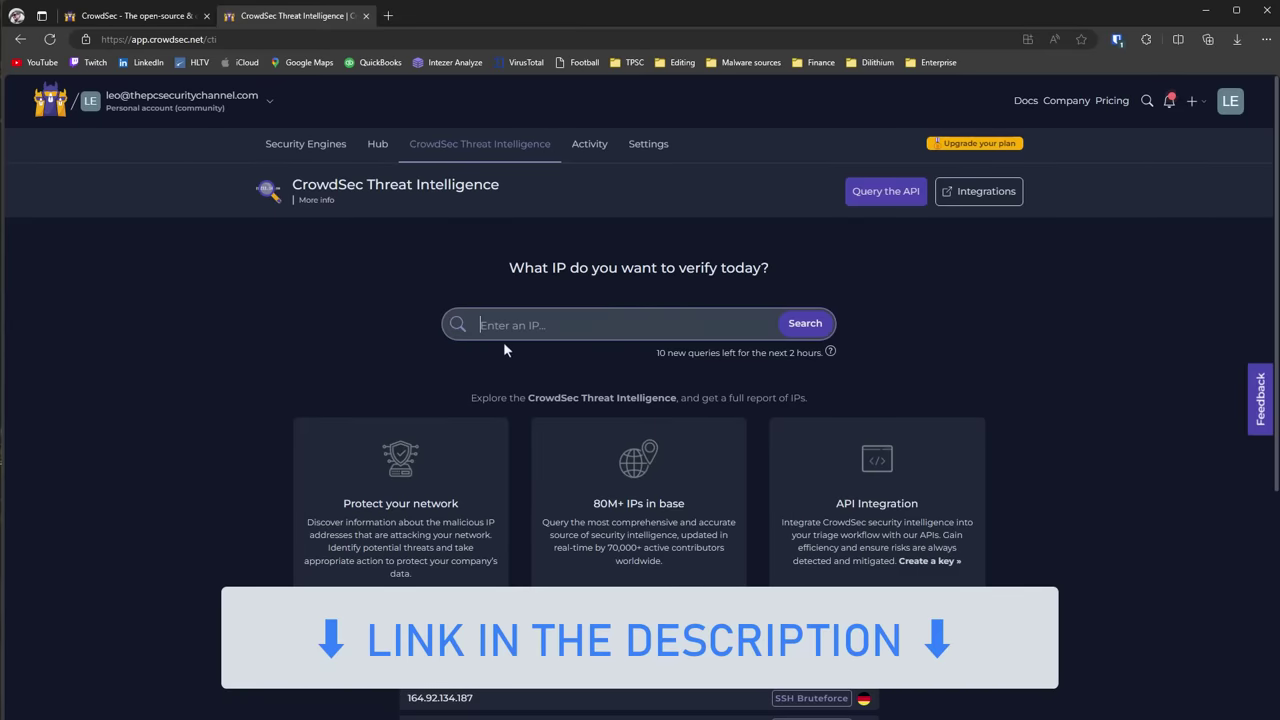
click(508, 712)
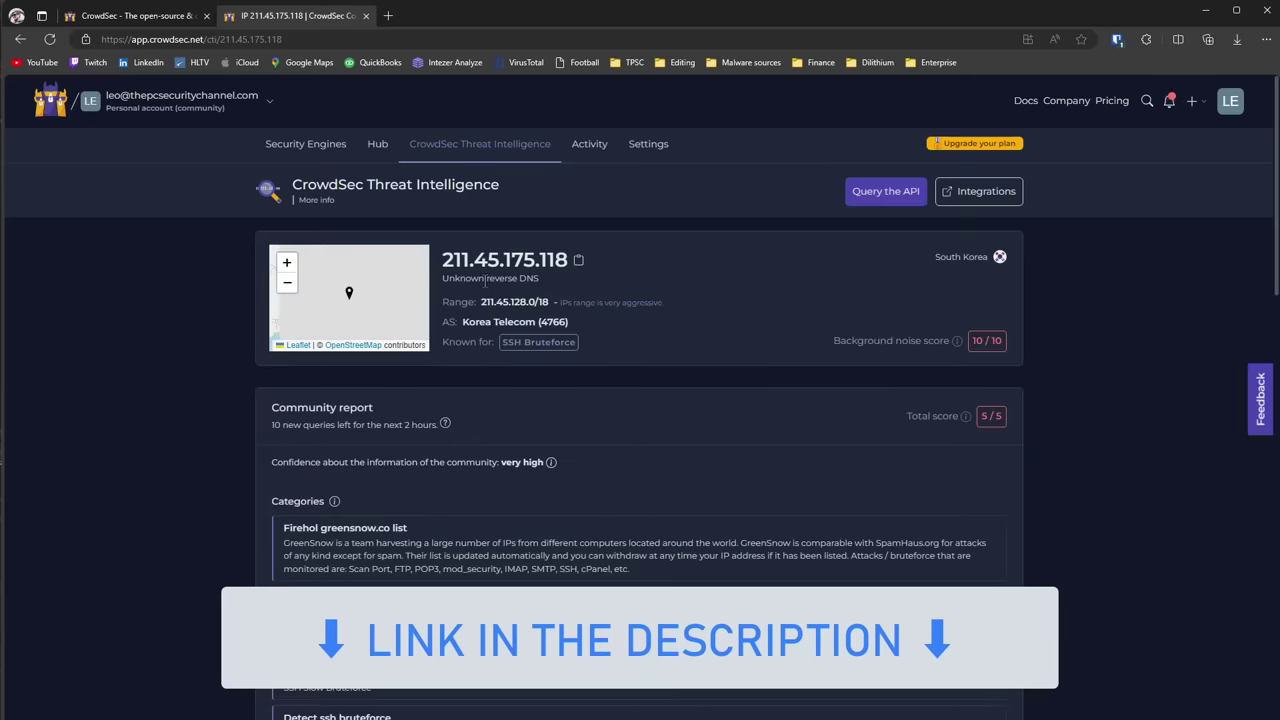
click(305, 143)
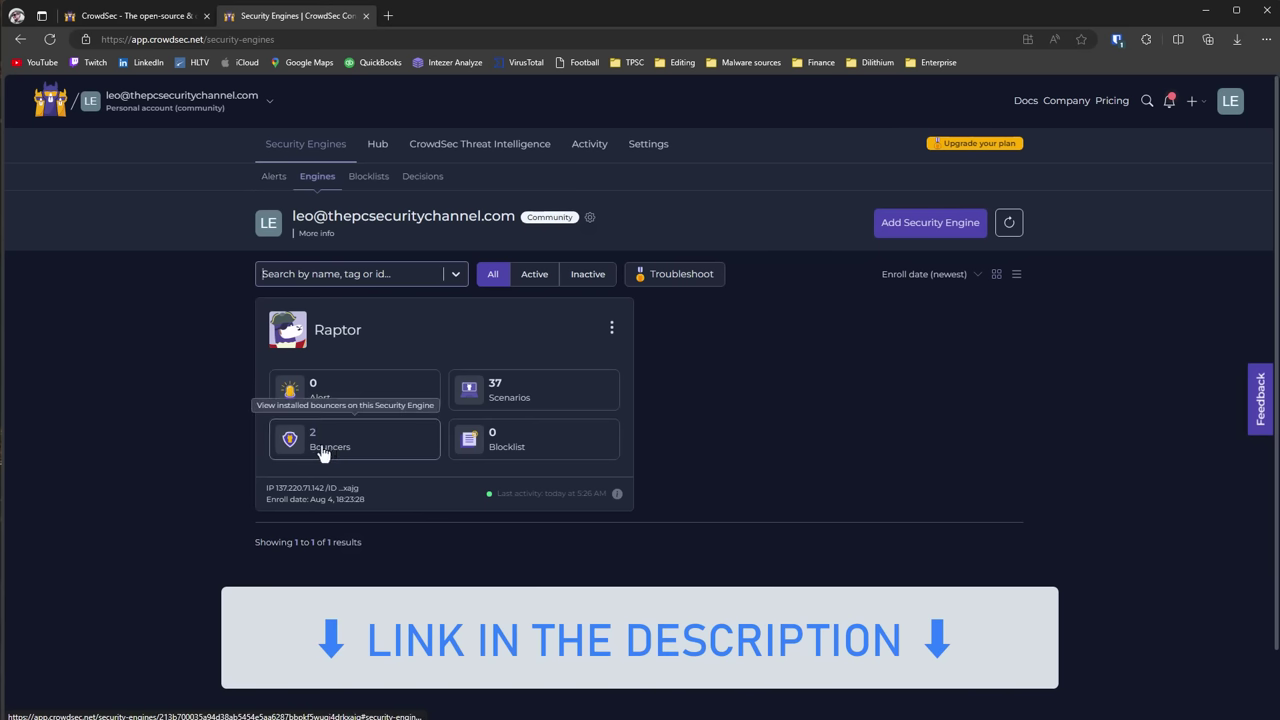